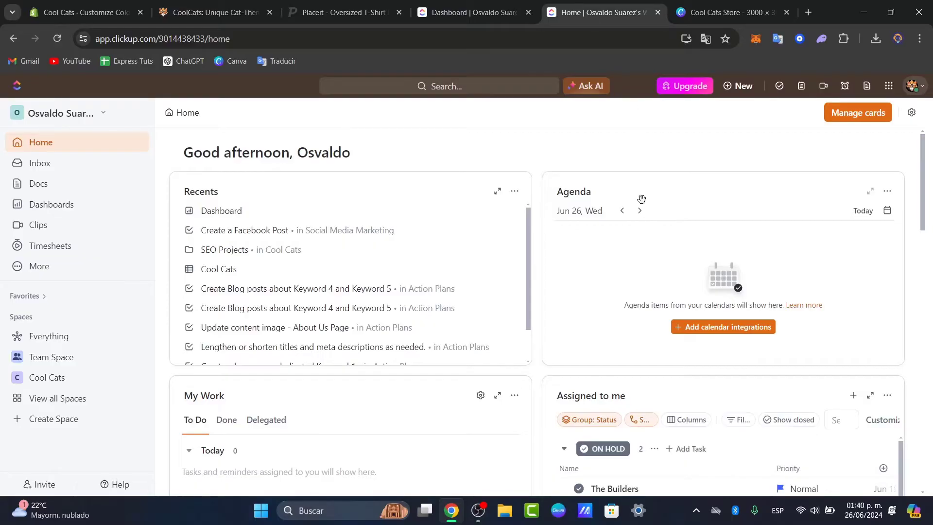
# Delete Team Space from the sidebar, typing its name to confirm the deletion
pyautogui.scroll(-5, 570, 294)
pyautogui.scroll(-5, 570, 293)
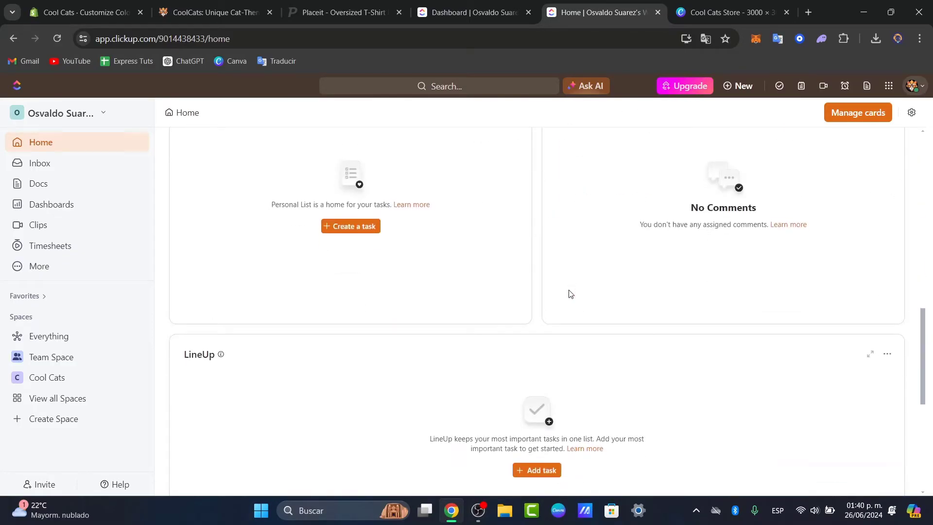
pyautogui.scroll(10, 569, 293)
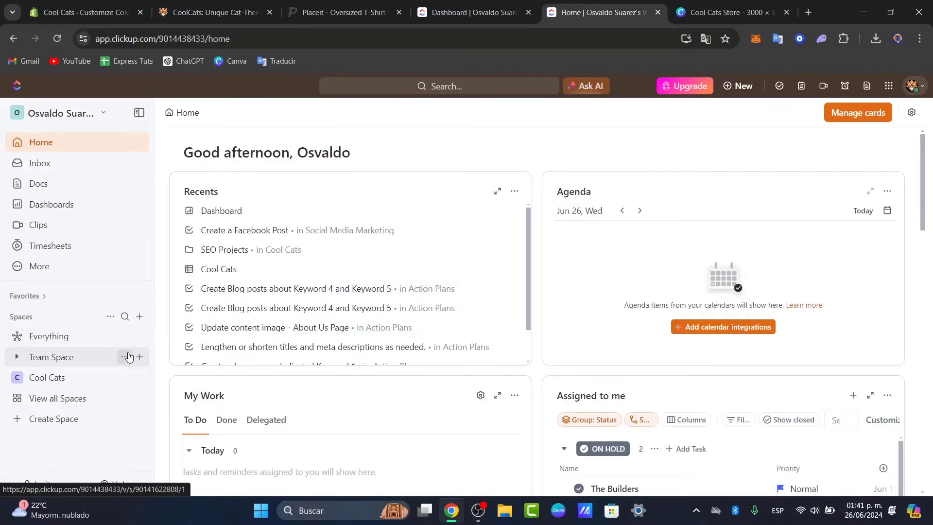
pyautogui.click(125, 357)
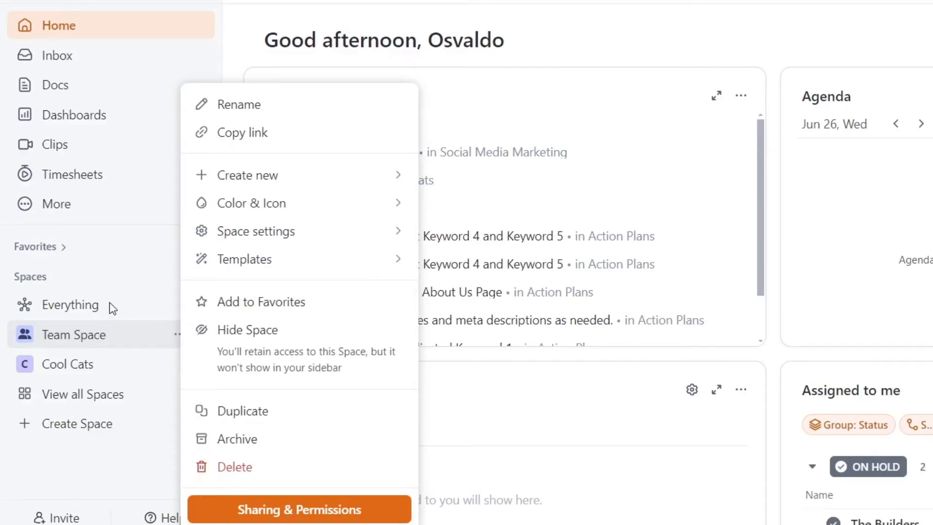
pyautogui.click(239, 468)
pyautogui.click(713, 188)
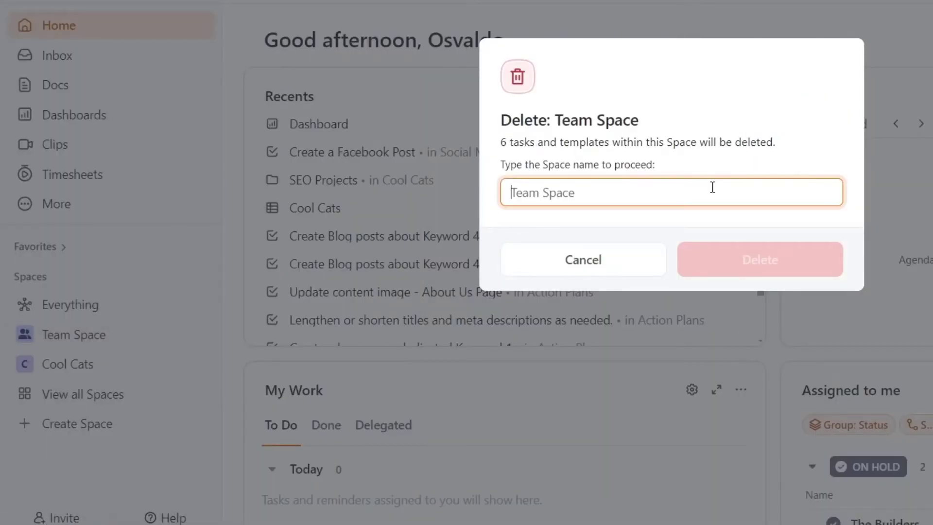
pyautogui.write('Te')
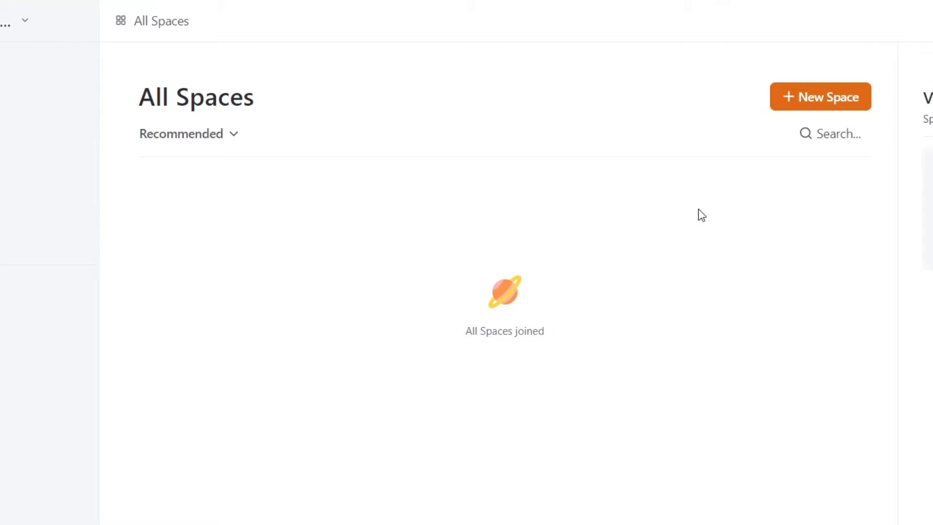
# Start a new space named Cool Cats and give it an orange colour
pyautogui.click(829, 99)
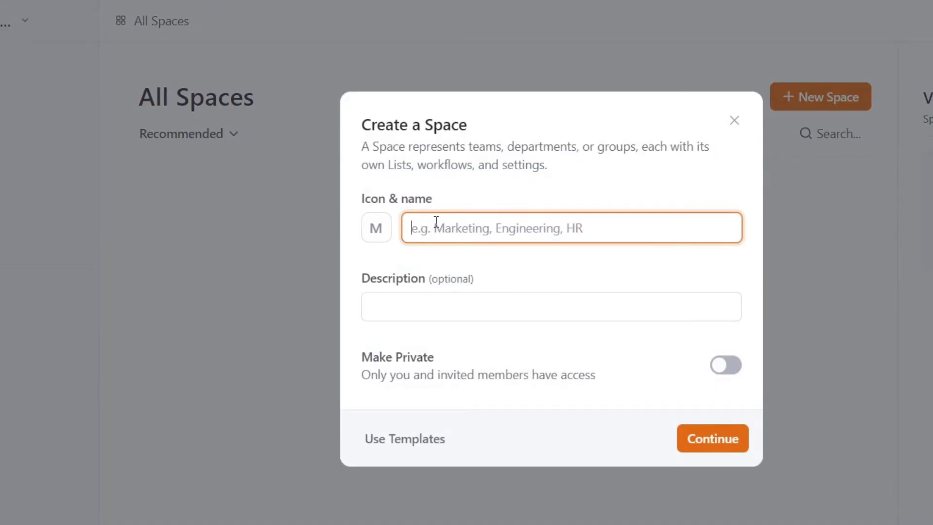
pyautogui.write('Co')
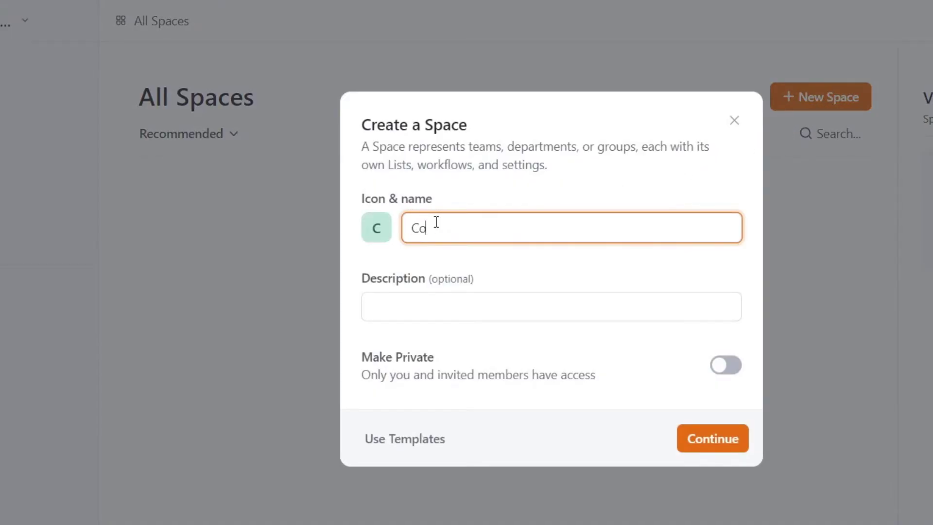
pyautogui.write('ol Cats')
pyautogui.click(380, 228)
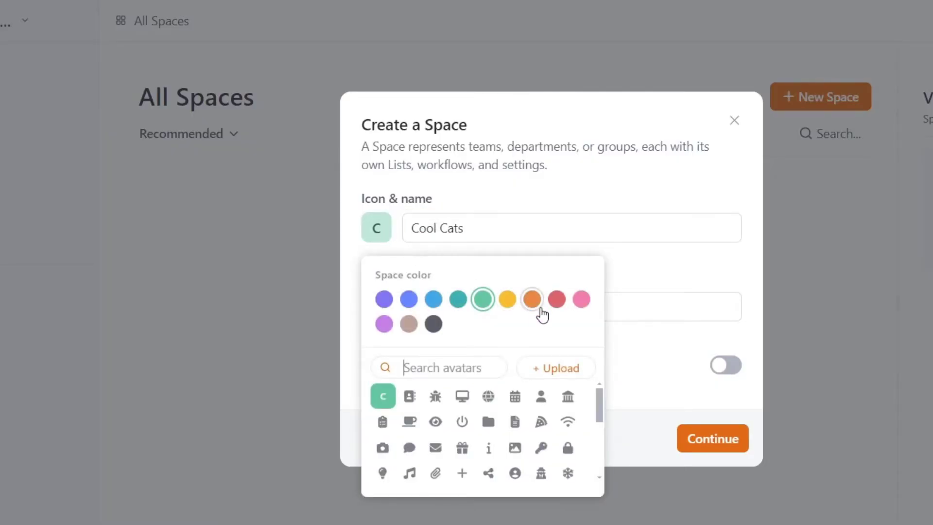
pyautogui.click(533, 302)
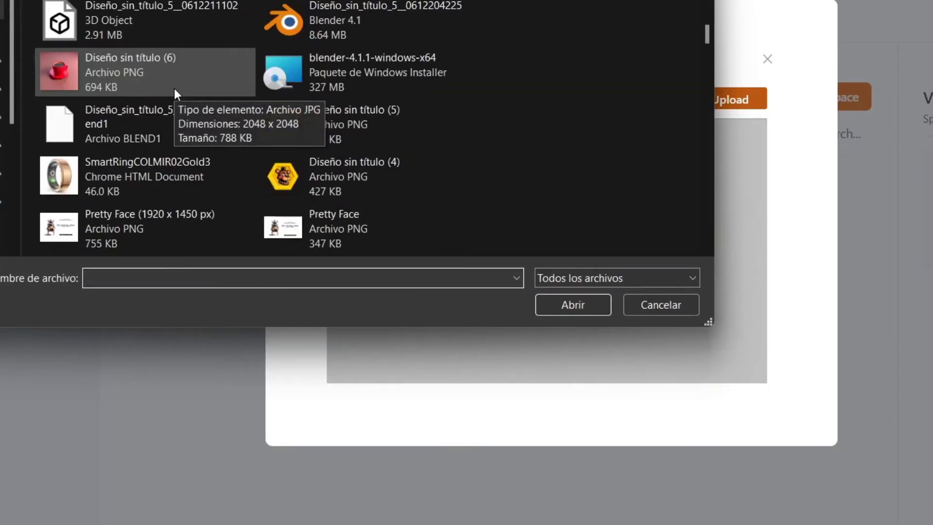
# Switch on Make Private for the Cool Cats space
pyautogui.scroll(-10, 174, 88)
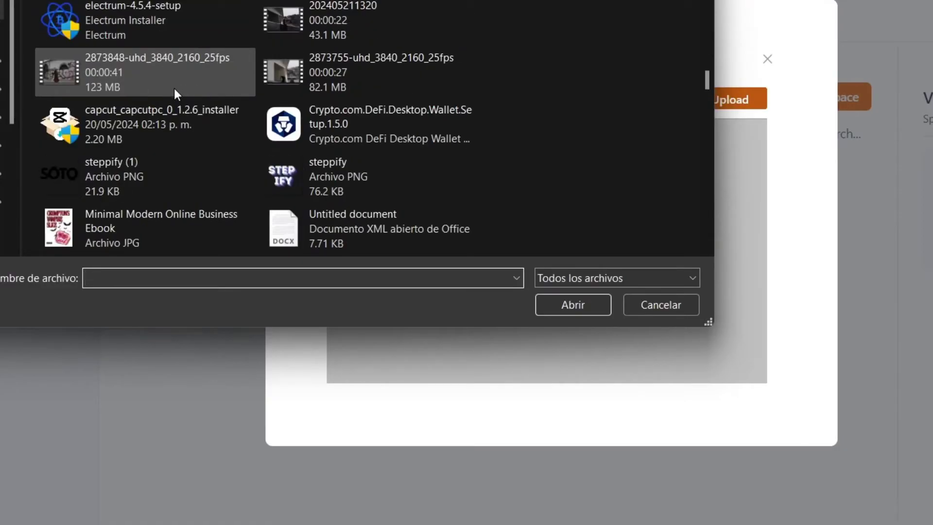
pyautogui.scroll(-10, 174, 88)
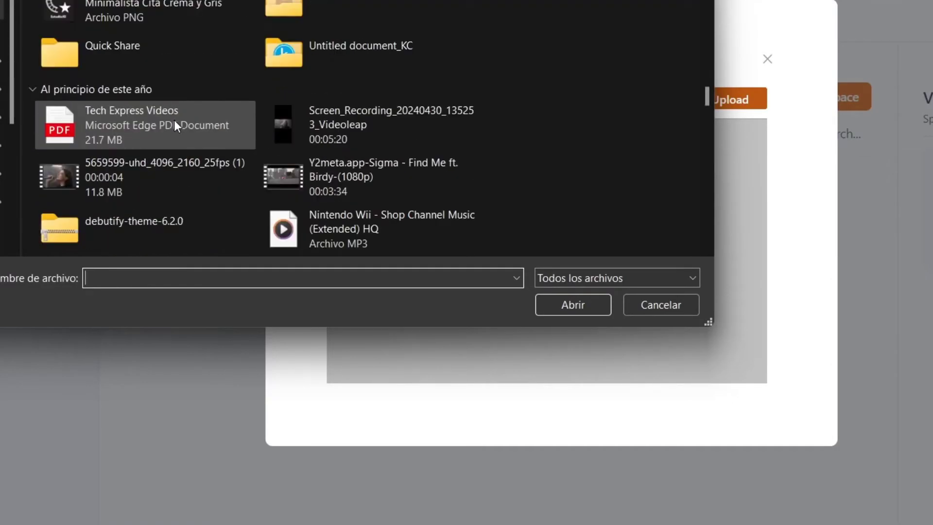
pyautogui.scroll(-10, 174, 121)
pyautogui.scroll(15, 174, 121)
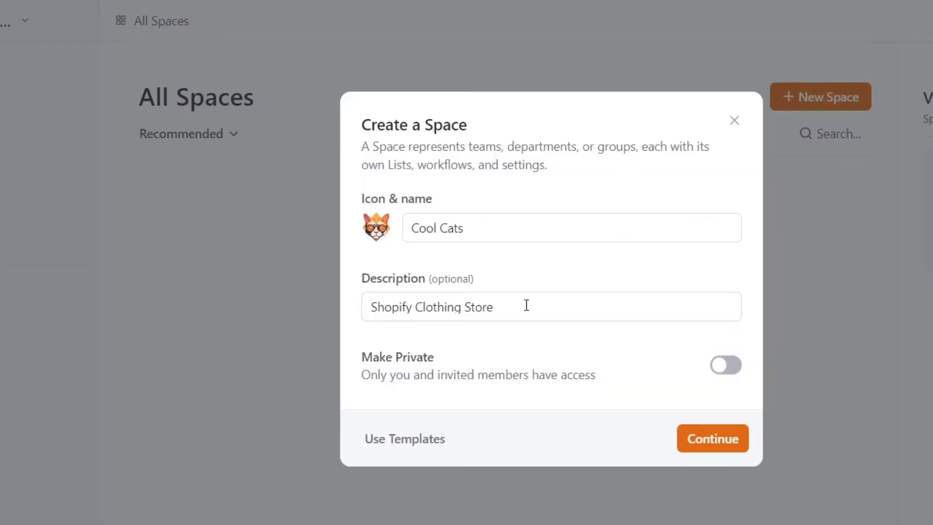
pyautogui.click(725, 365)
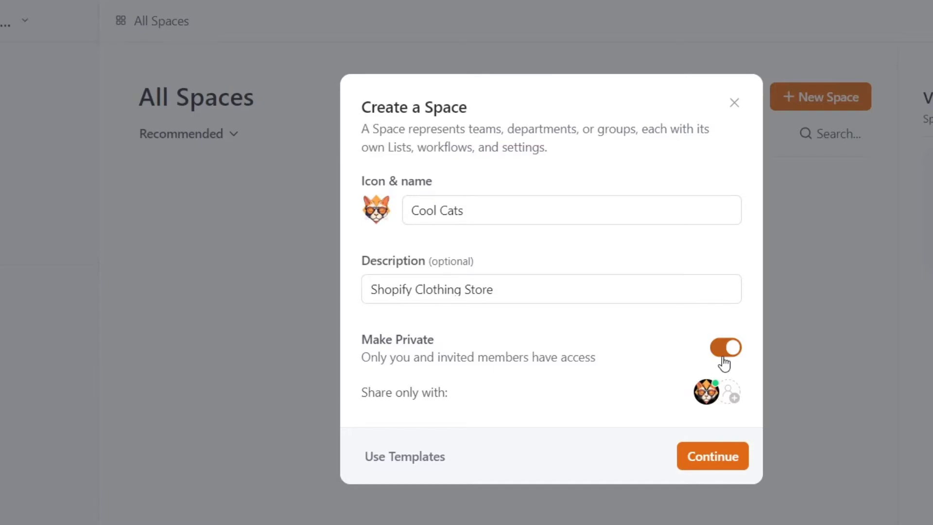
# Continue to Define your workflow, keep Starter, and open the Task statuses settings
pyautogui.click(717, 445)
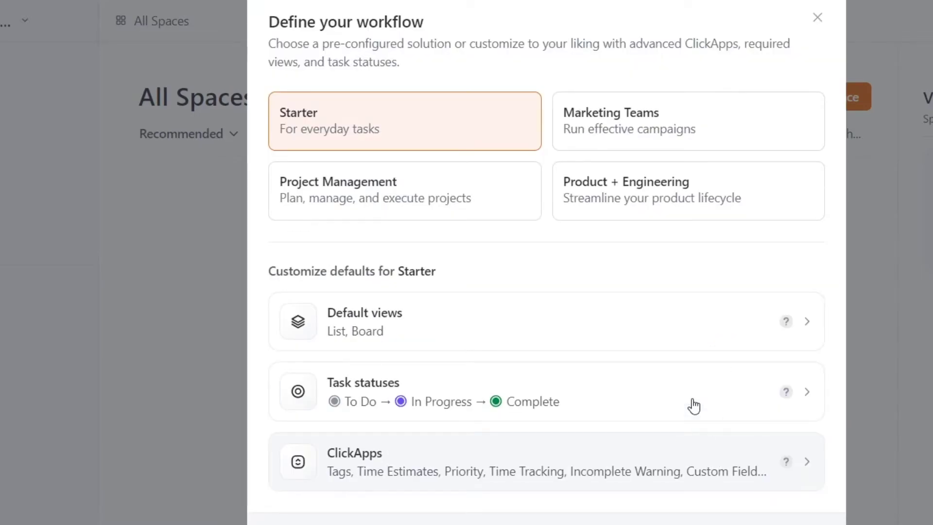
pyautogui.moveTo(351, 26); pyautogui.dragTo(445, 32)
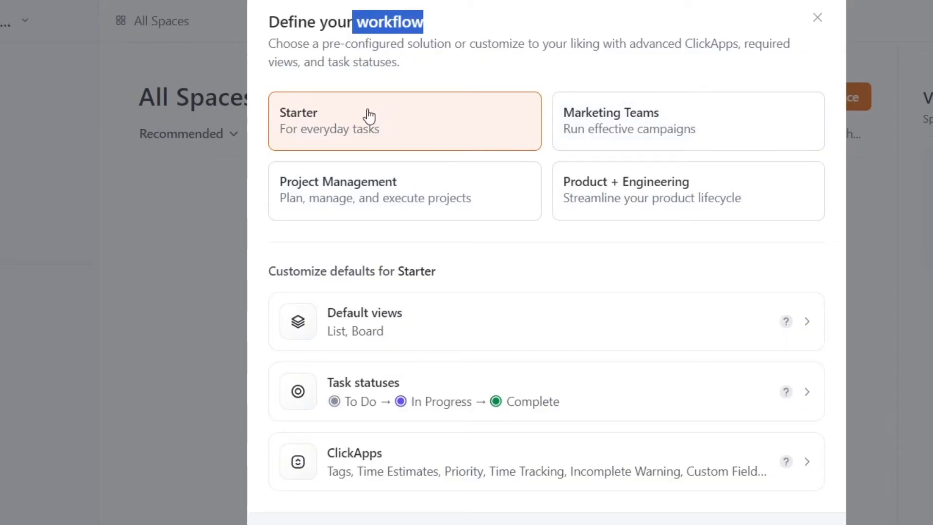
pyautogui.click(487, 252)
pyautogui.scroll(-1, 494, 257)
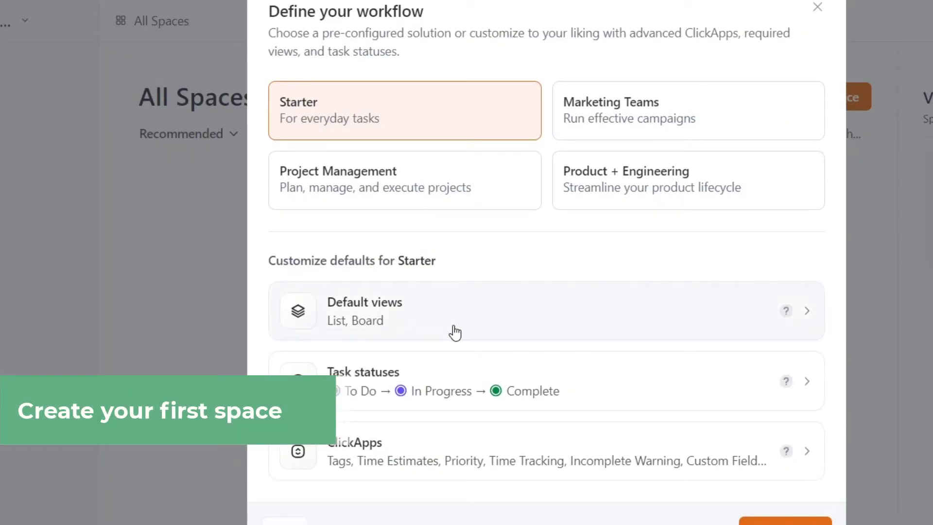
pyautogui.click(452, 368)
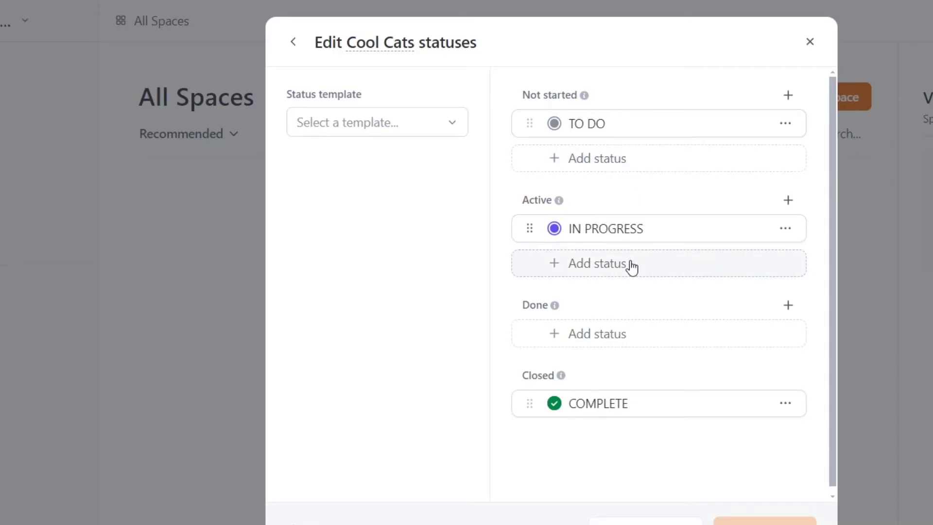
# Review status templates, default views and ClickApps without changes, then create the Cool Cats space
pyautogui.click(451, 132)
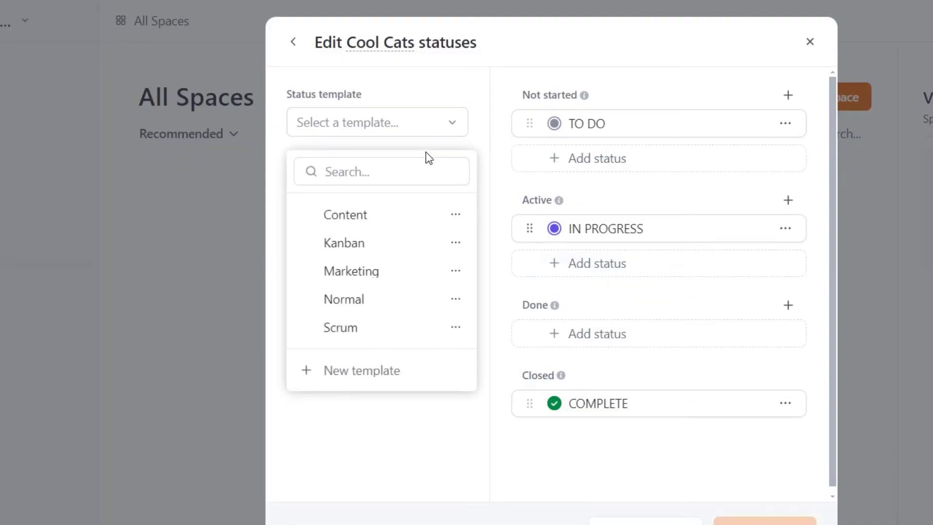
pyautogui.click(622, 96)
pyautogui.click(295, 42)
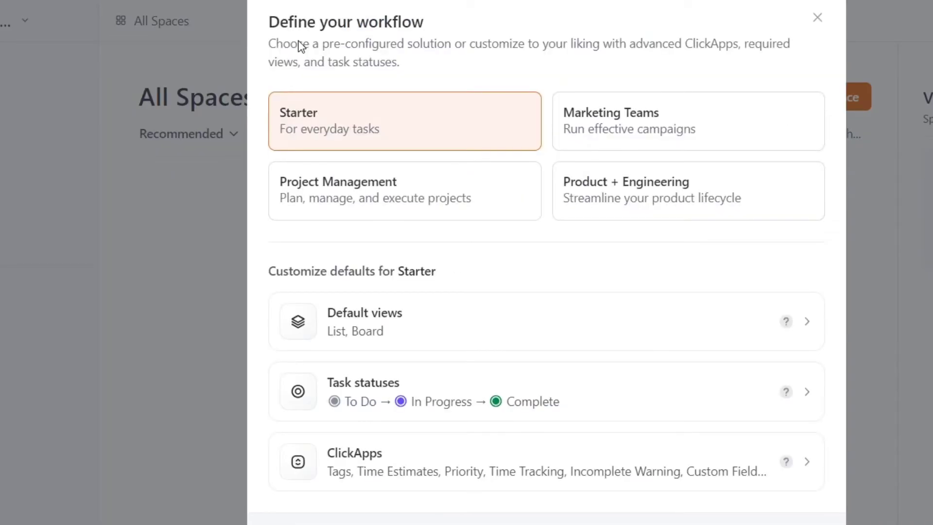
pyautogui.click(461, 331)
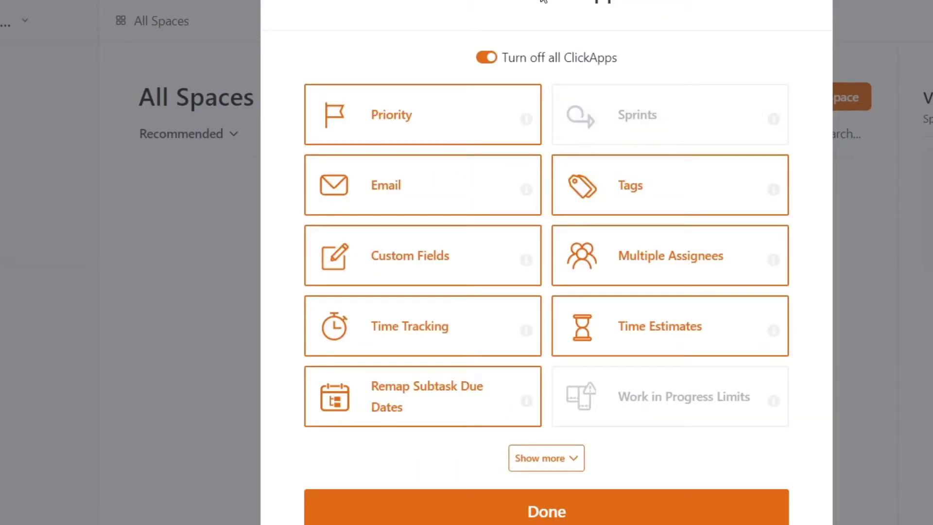
pyautogui.moveTo(518, 3); pyautogui.dragTo(633, 1)
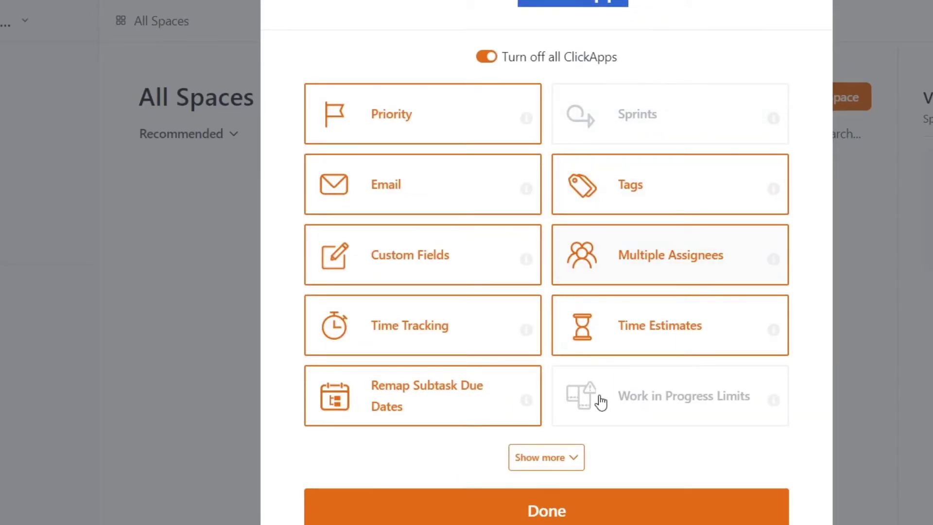
pyautogui.click(559, 515)
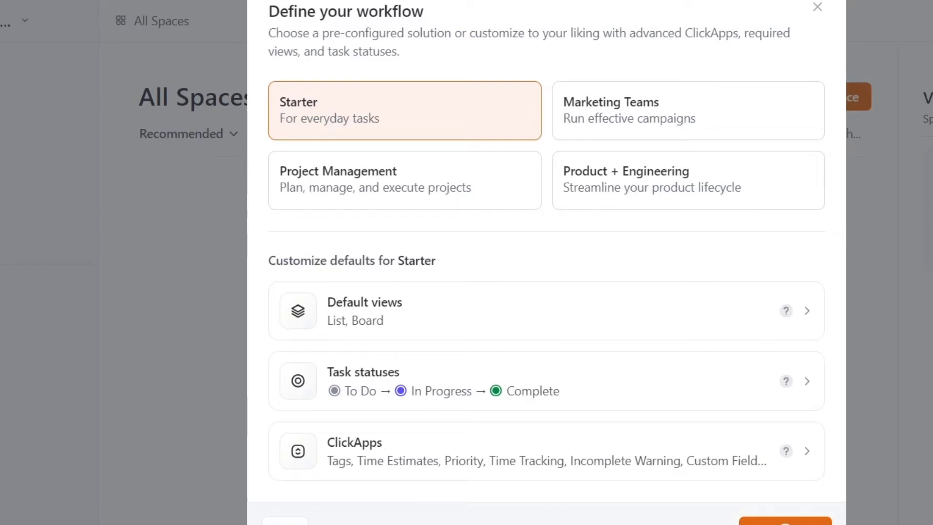
pyautogui.click(785, 521)
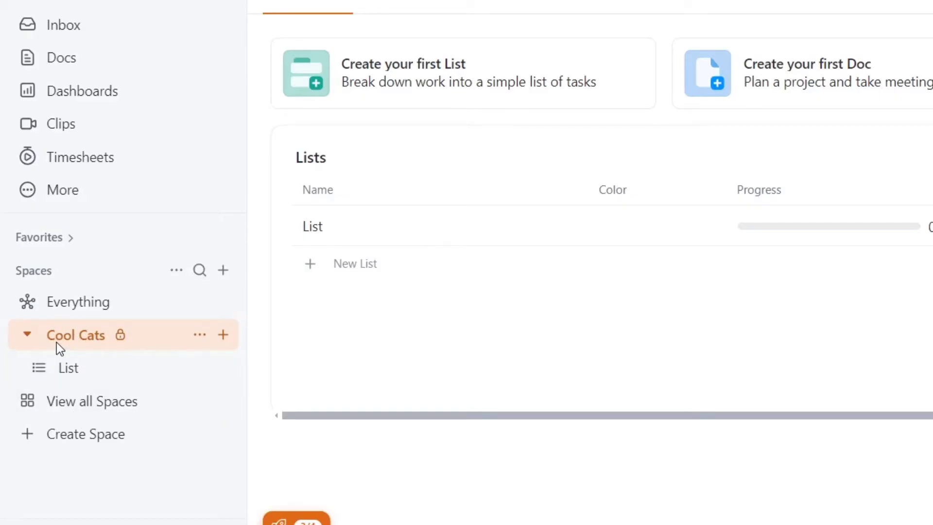
# Open the Cool Cats List, collapse the TO DO group, and switch to Board view
pyautogui.click(73, 375)
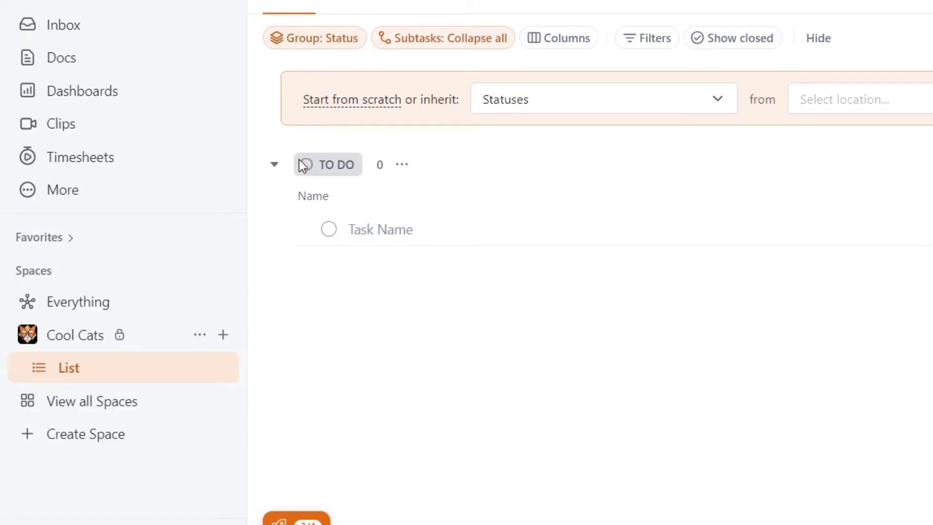
pyautogui.click(274, 165)
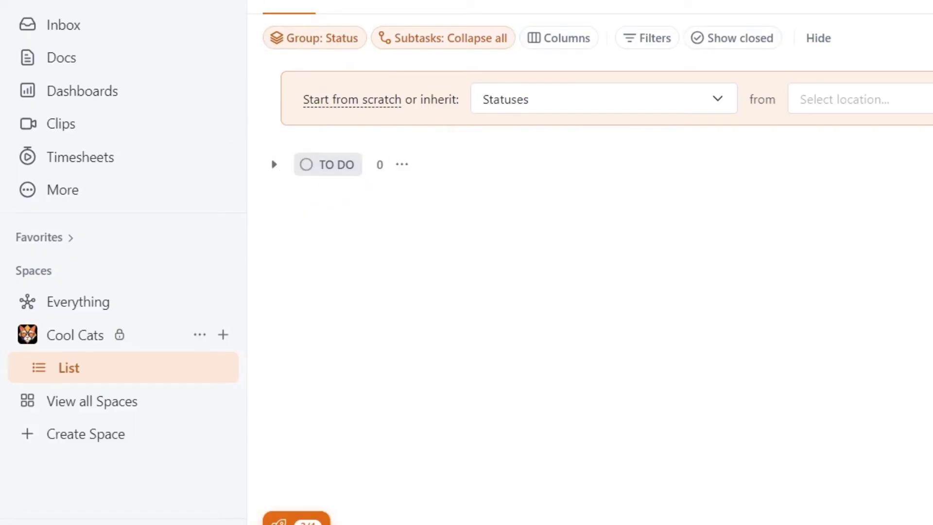
pyautogui.click(358, 7)
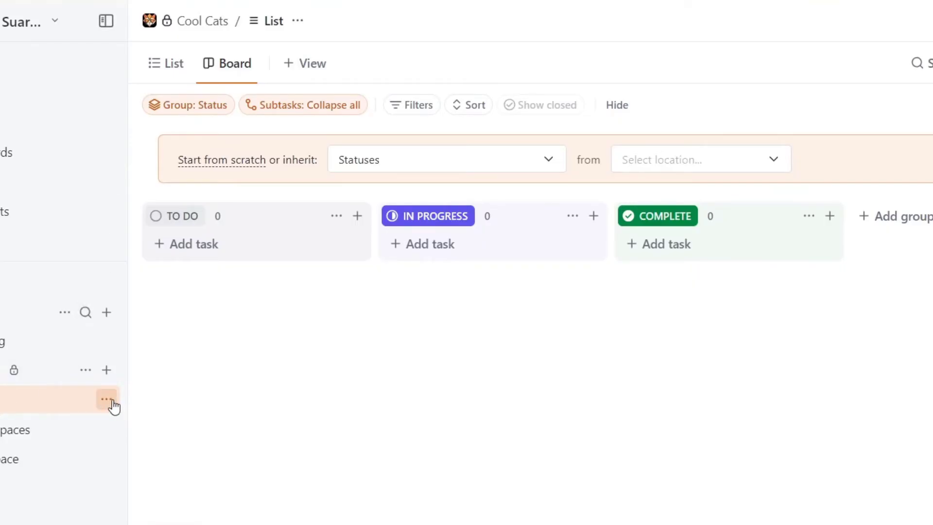
# Rename the list to Social Media
pyautogui.click(103, 401)
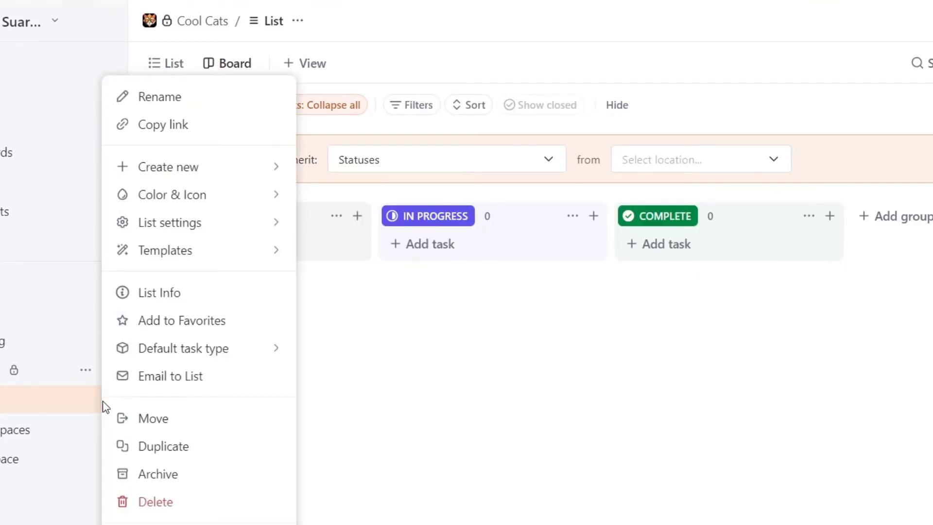
pyautogui.click(145, 97)
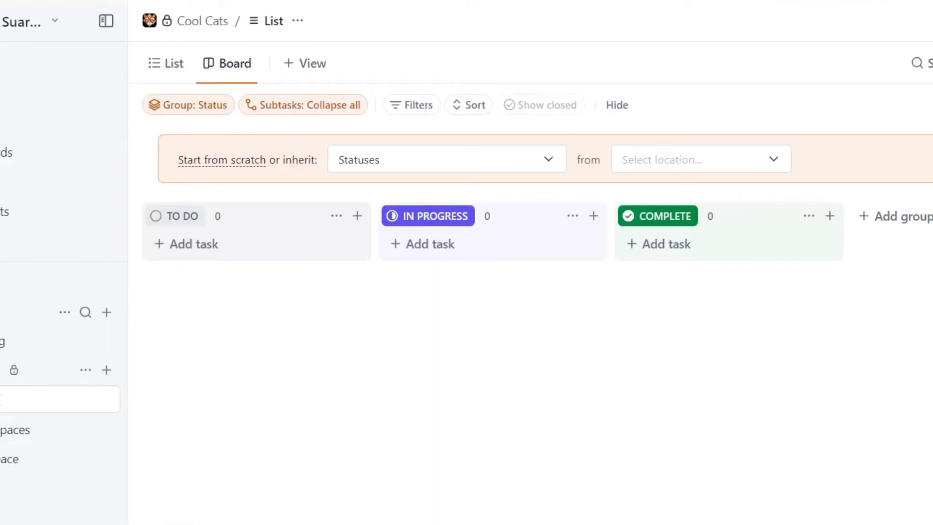
pyautogui.write('ia')
pyautogui.press('Return')
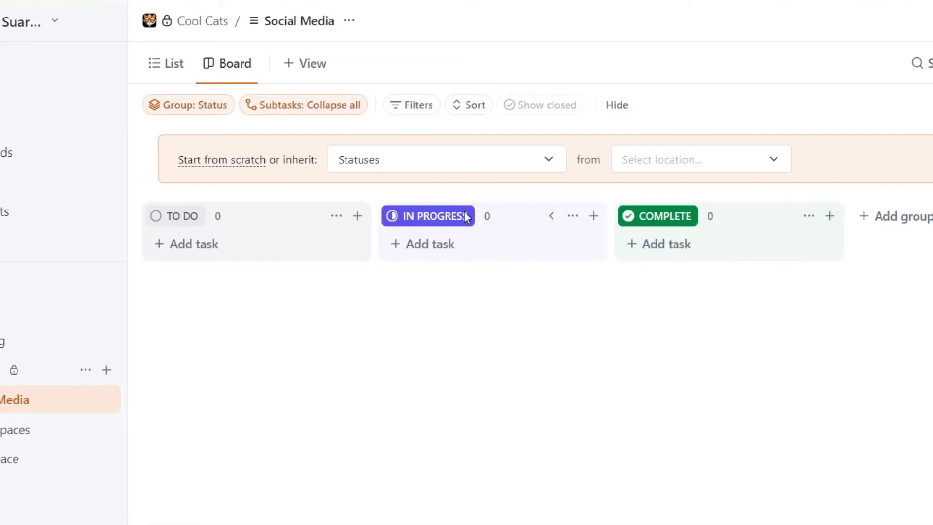
# Start renaming the IN PROGRESS status column
pyautogui.click(572, 216)
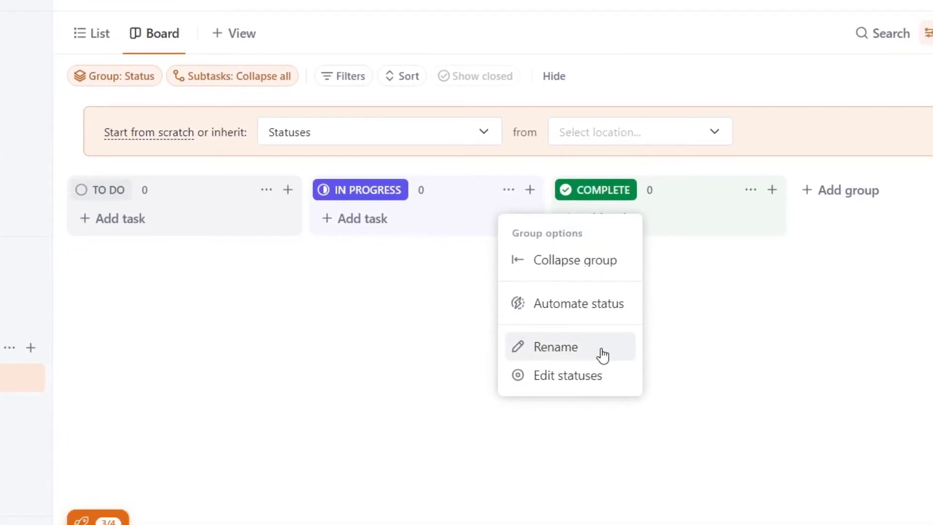
pyautogui.click(619, 369)
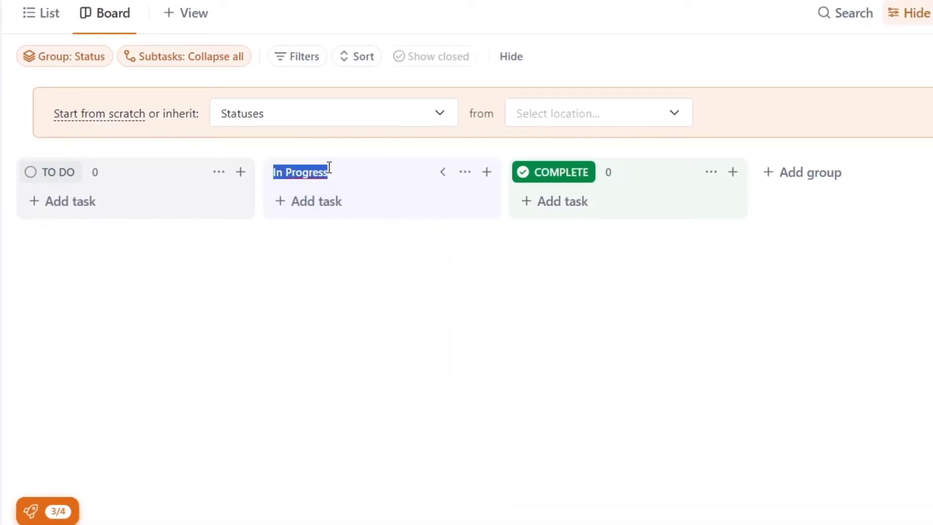
pyautogui.write('RE')
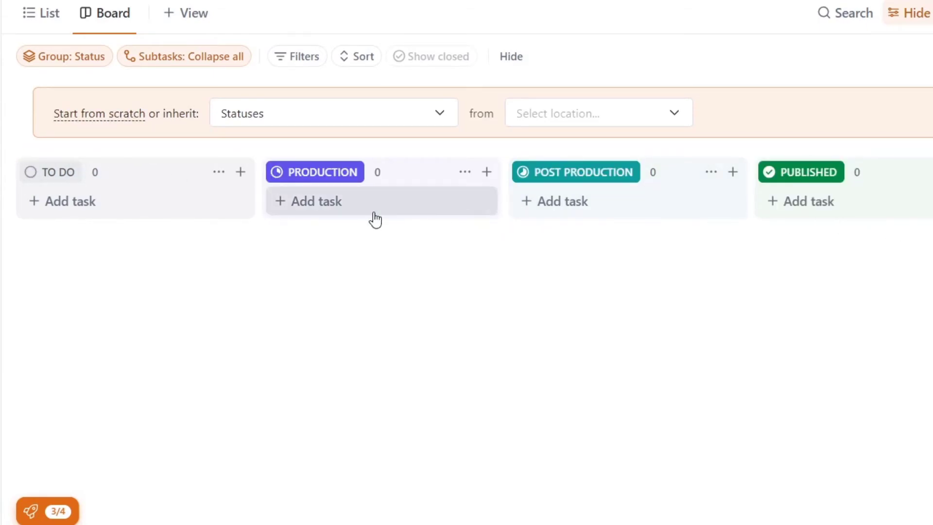
# Add a Facebook Post task in TO DO, due today (June 26), Normal priority
pyautogui.click(86, 208)
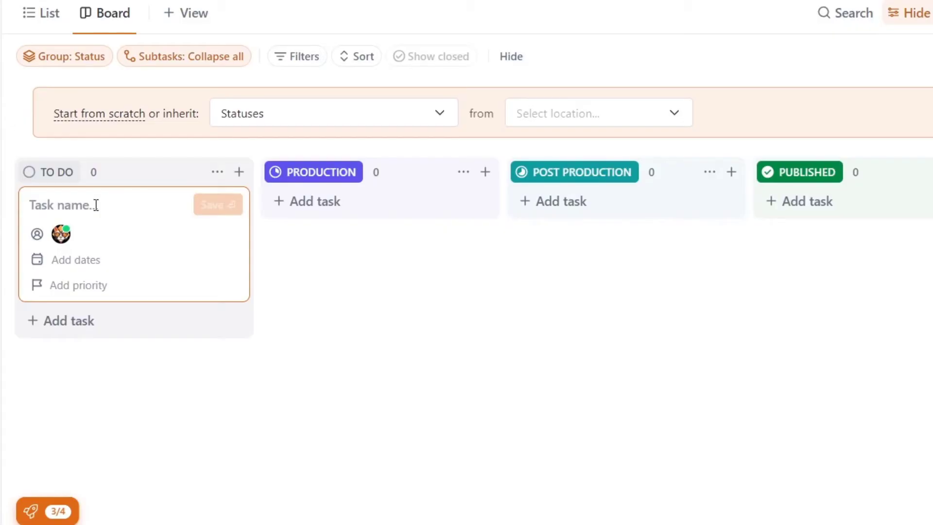
pyautogui.write('Facebook Post')
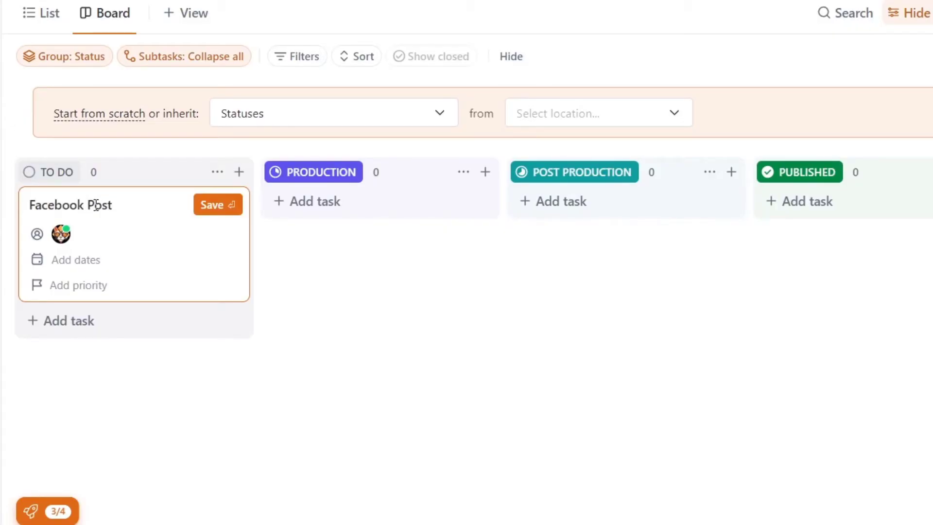
pyautogui.click(115, 257)
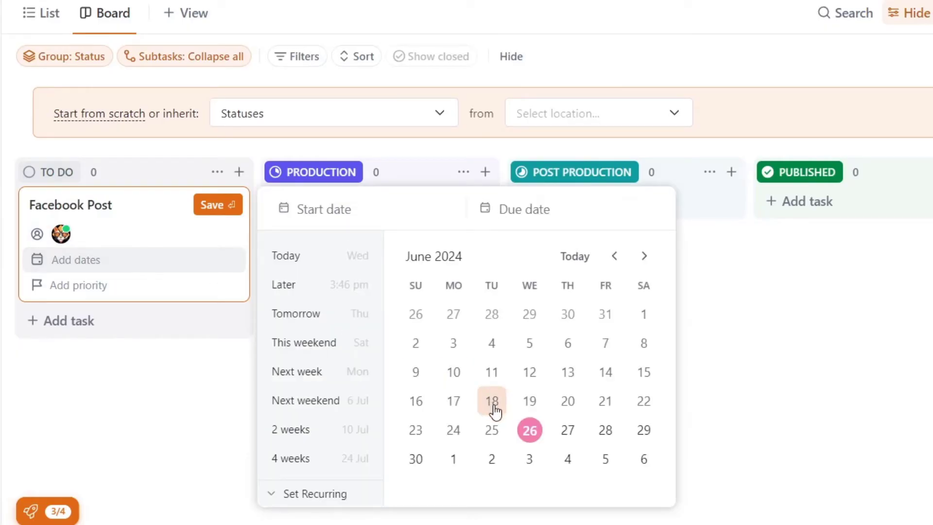
pyautogui.click(530, 430)
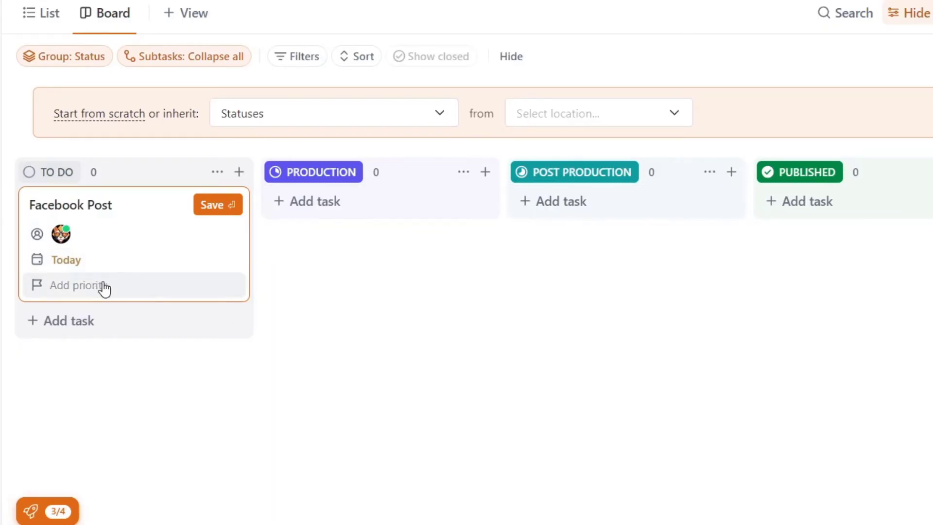
pyautogui.click(127, 284)
pyautogui.click(125, 384)
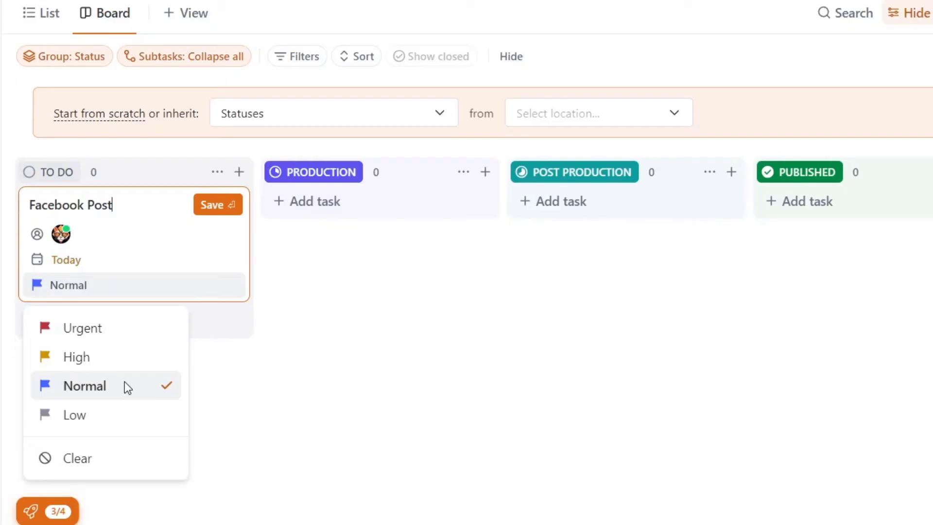
pyautogui.click(217, 210)
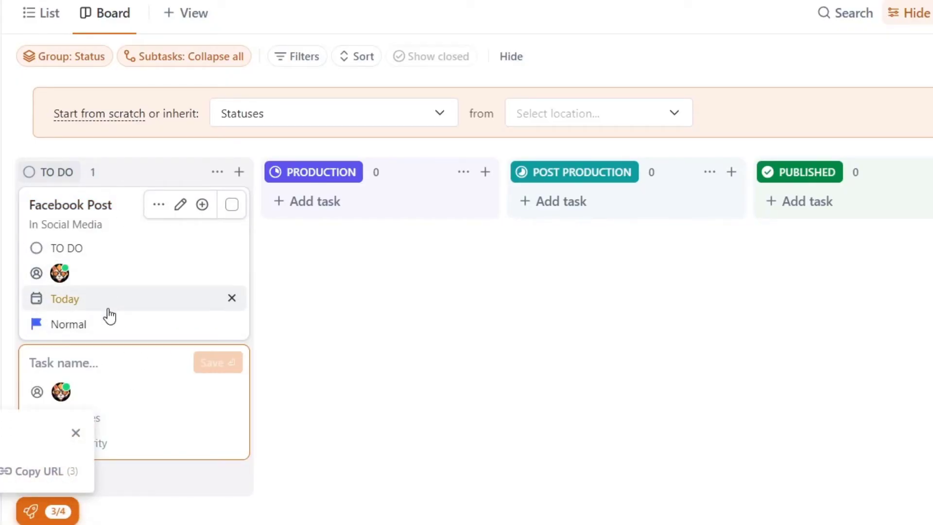
pyautogui.click(76, 434)
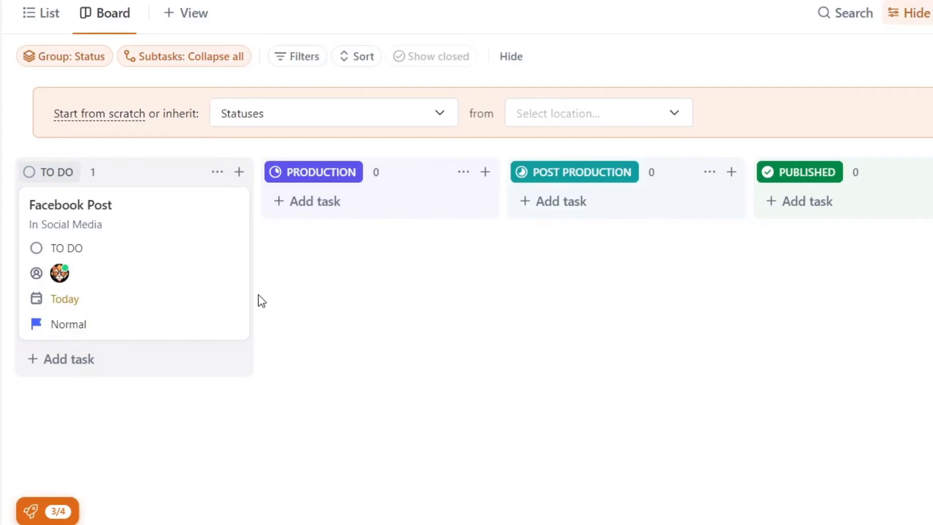
# Add an Instagram Post task in TO DO, due June 27, Normal priority
pyautogui.click(169, 372)
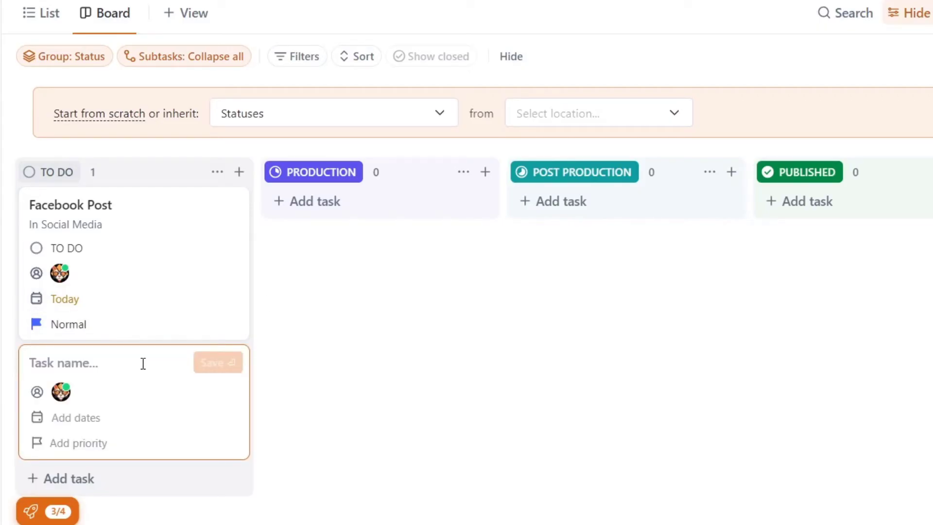
pyautogui.write('Instagram Post')
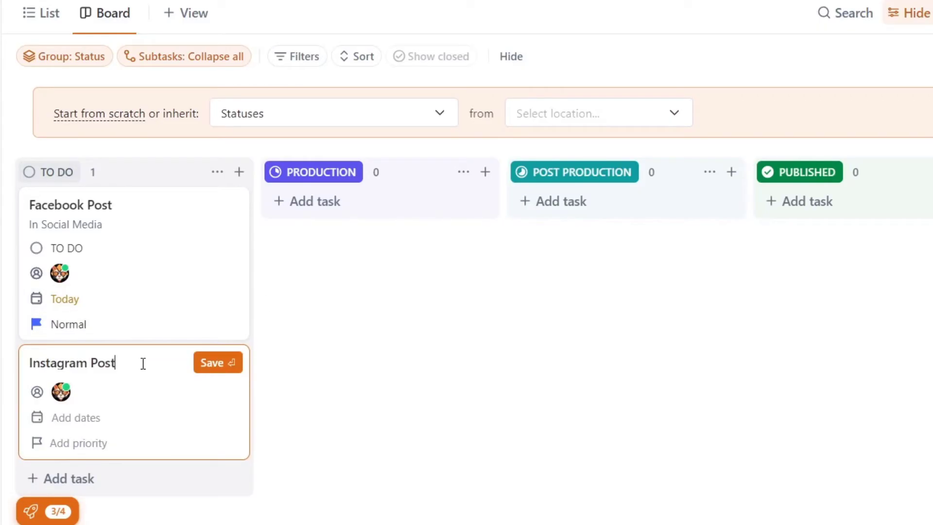
pyautogui.click(129, 414)
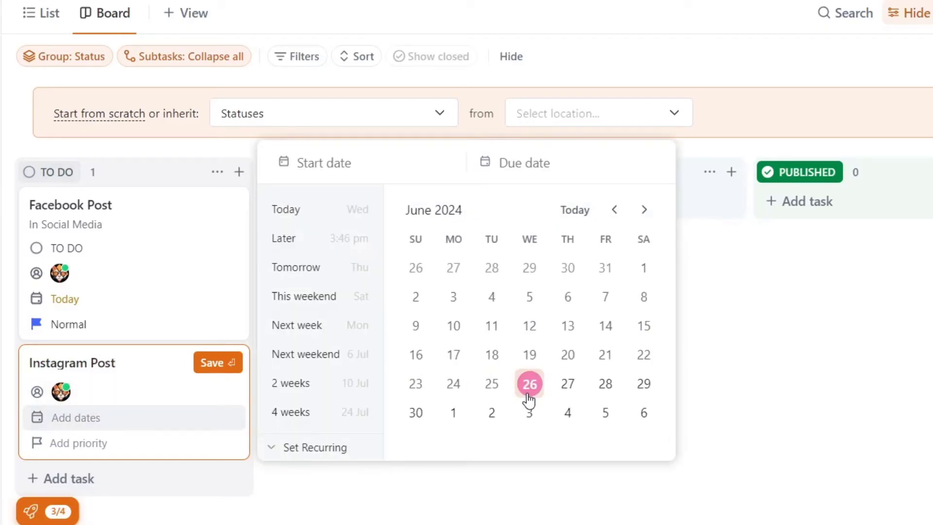
pyautogui.click(568, 386)
pyautogui.click(115, 443)
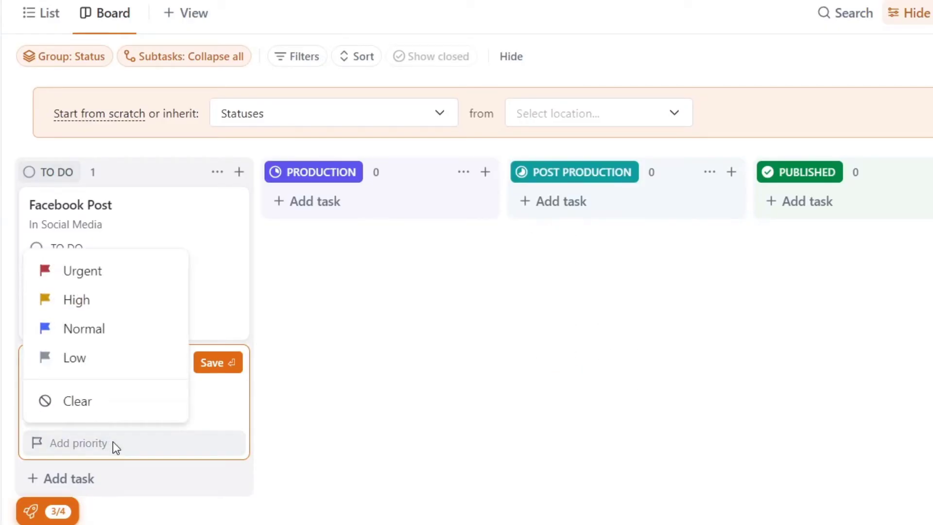
pyautogui.click(107, 328)
pyautogui.click(203, 365)
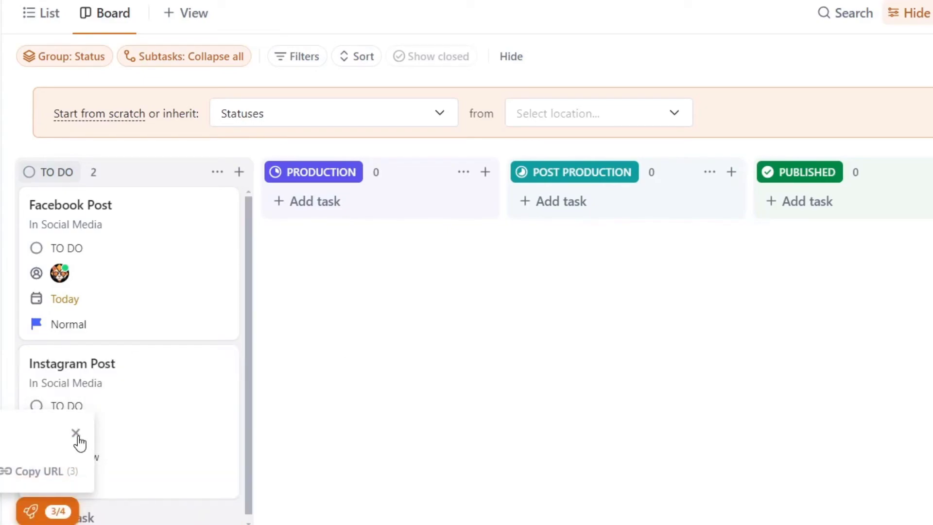
pyautogui.click(75, 433)
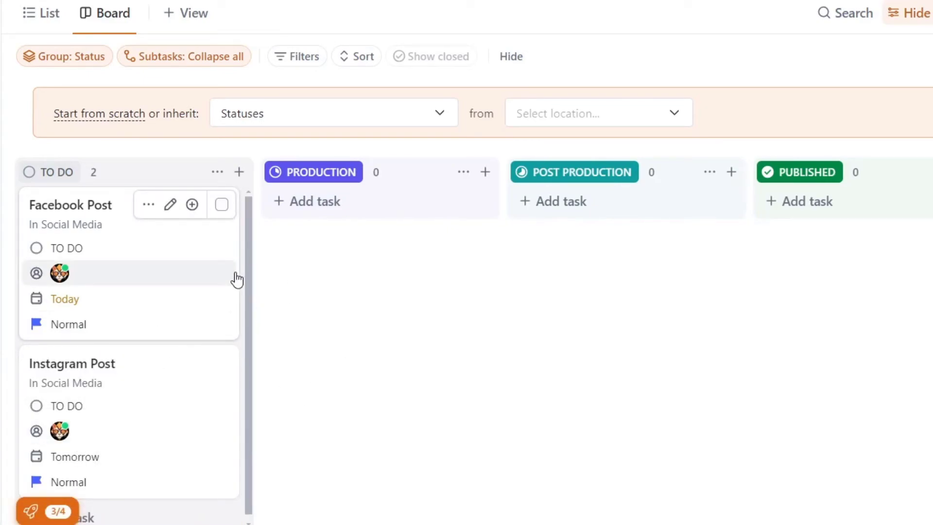
pyautogui.moveTo(203, 362)
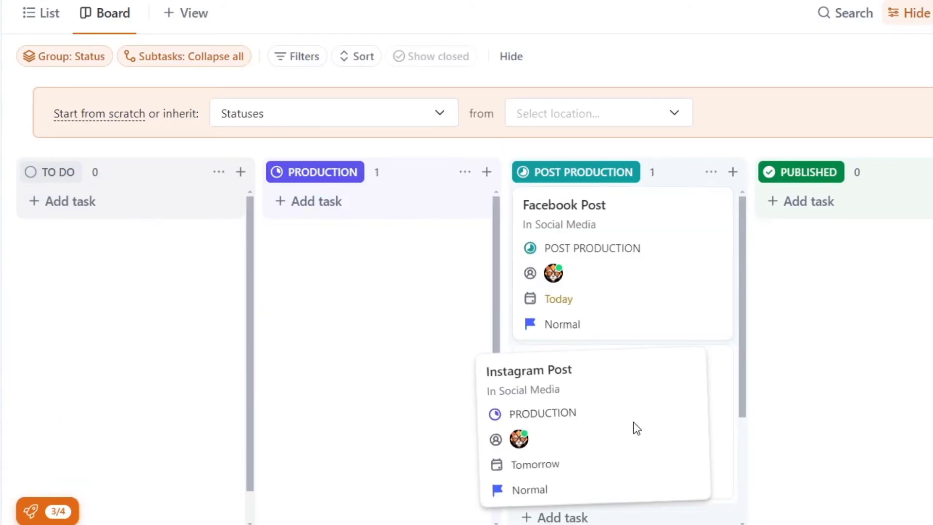
# Move Instagram Post into PRODUCTION, then add a Workload by Status pie chart named My Progress
pyautogui.moveTo(633, 422); pyautogui.dragTo(420, 362)
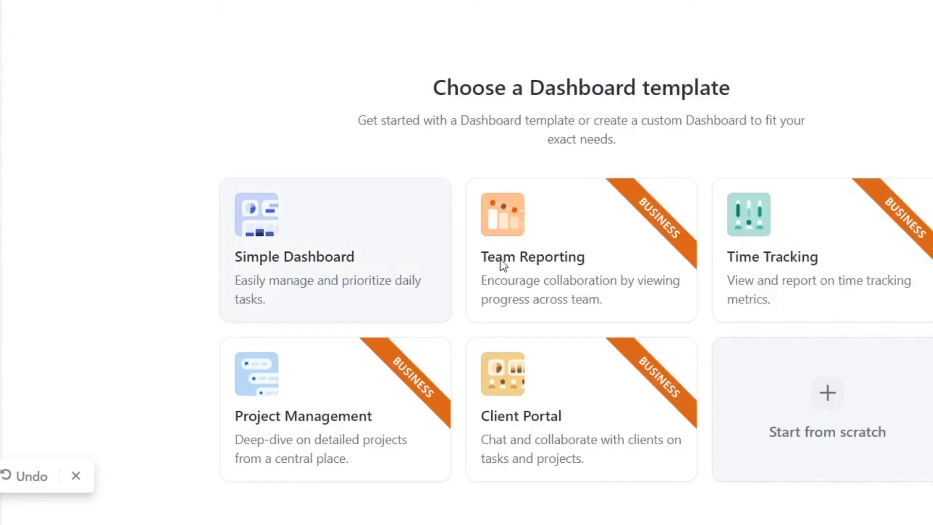
pyautogui.click(825, 394)
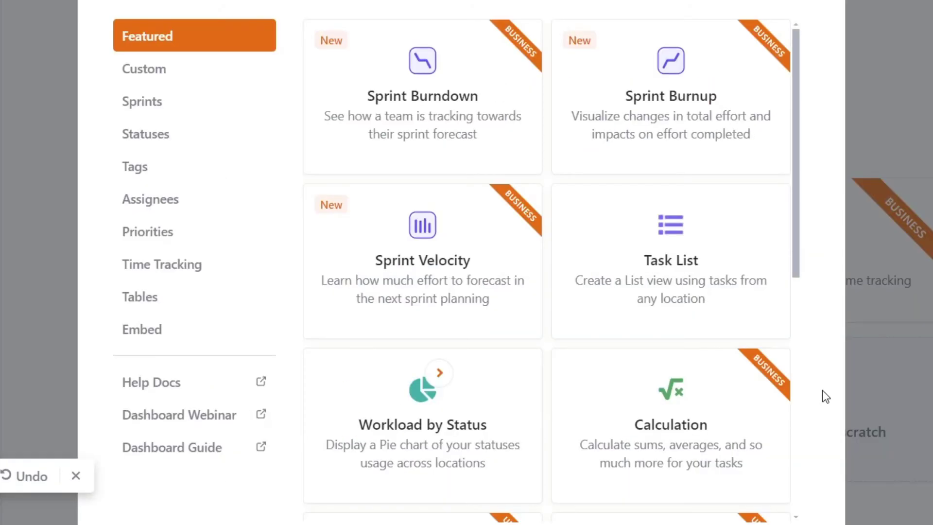
pyautogui.click(194, 133)
pyautogui.click(425, 118)
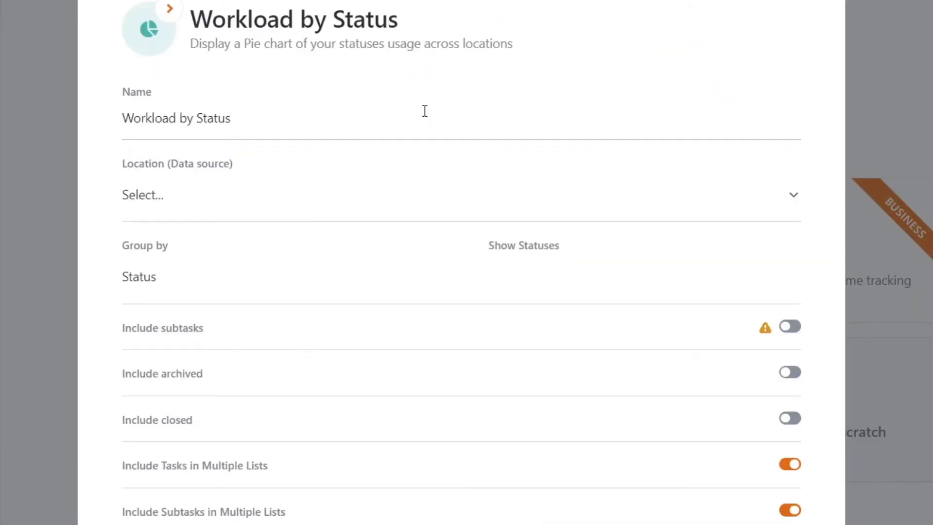
pyautogui.click(295, 115)
pyautogui.hotkey('ctrl', 'shift', 'Left')
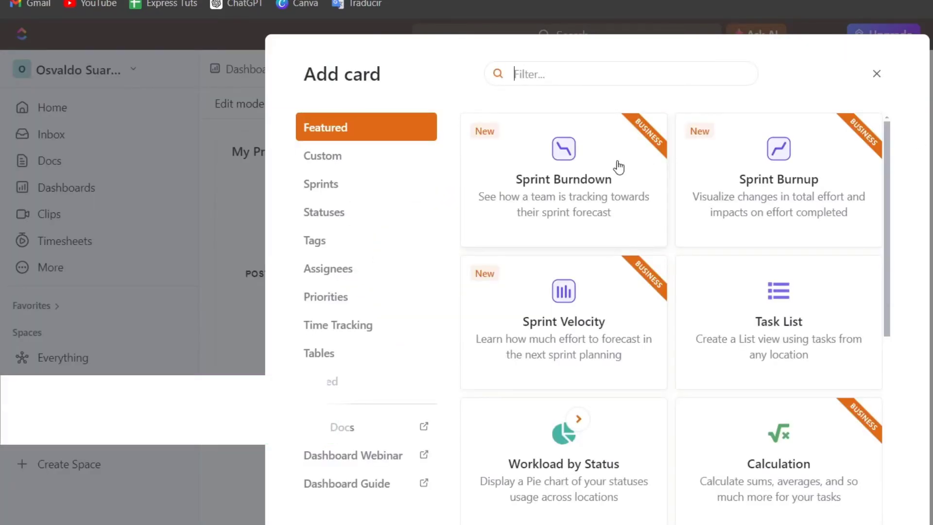
# Add a Task List card sourced from the Cool Cats Social Media list
pyautogui.click(766, 306)
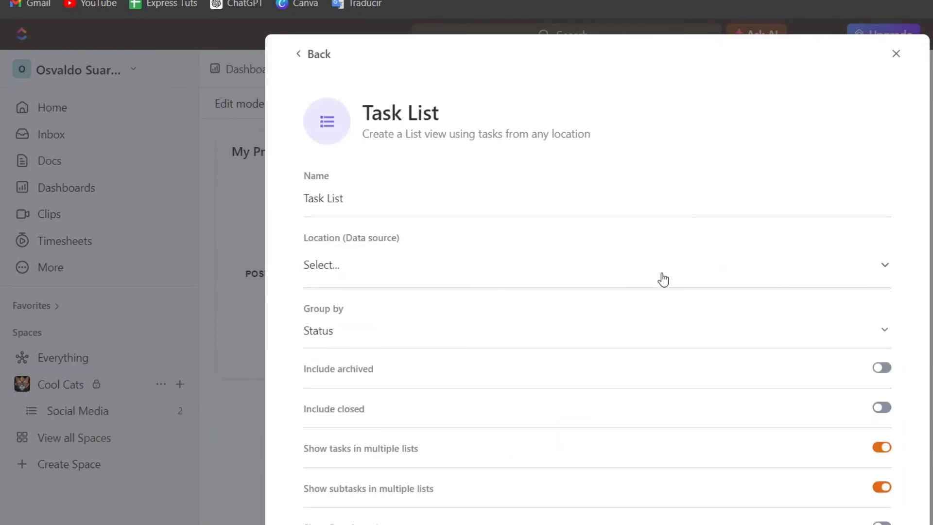
pyautogui.scroll(-3, 778, 365)
pyautogui.click(530, 124)
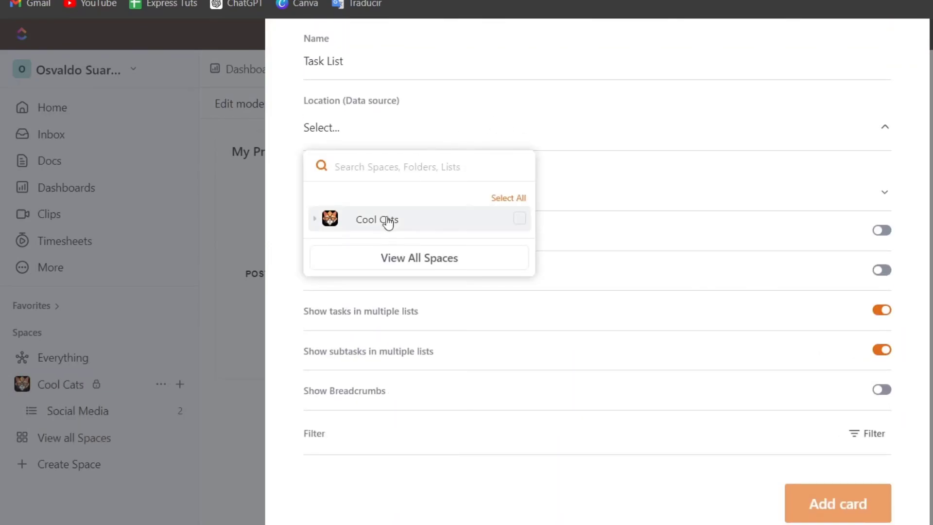
pyautogui.click(520, 219)
pyautogui.click(826, 507)
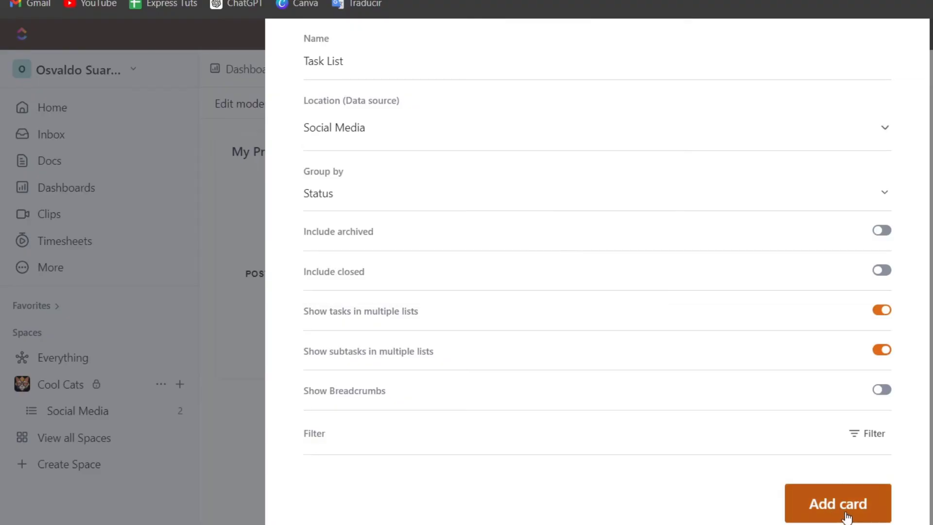
pyautogui.click(826, 510)
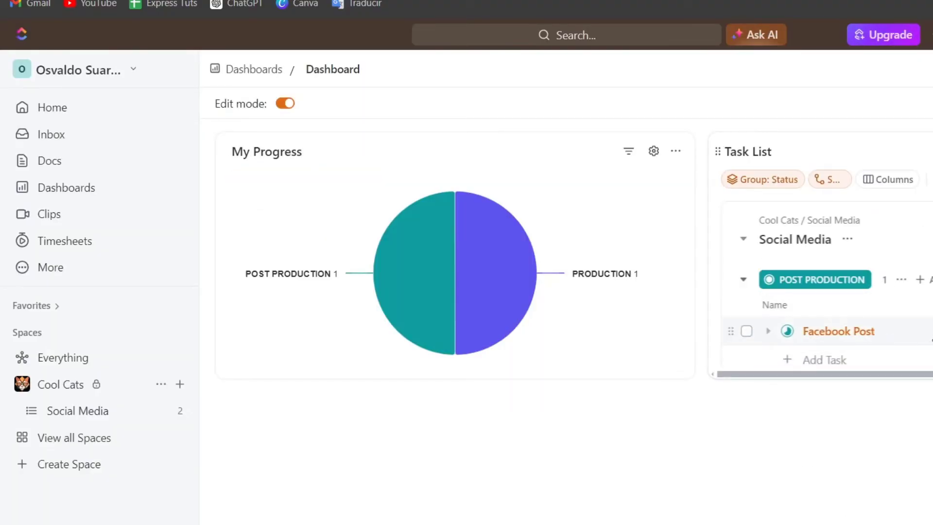
pyautogui.scroll(-5, 923, 375)
pyautogui.scroll(5, 923, 374)
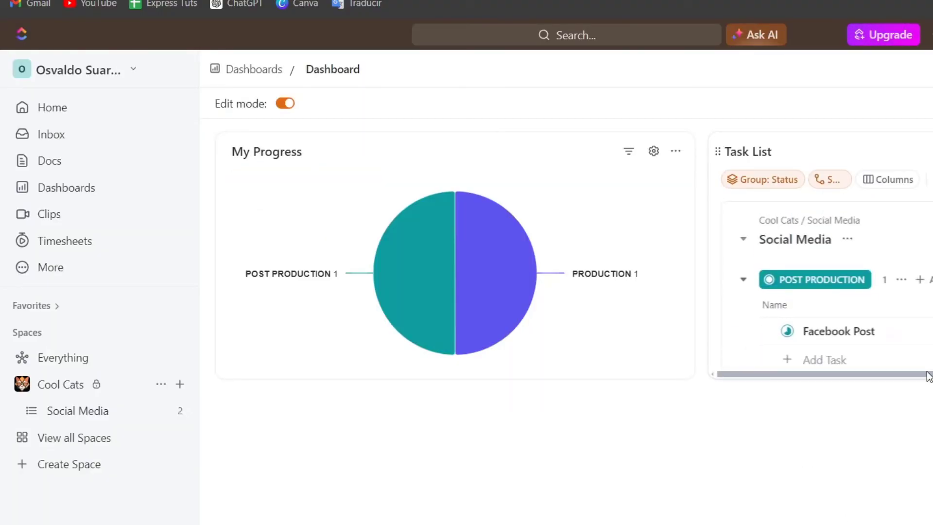
# Open the Cool Cats space overview and look at the role options for inviting people
pyautogui.click(73, 389)
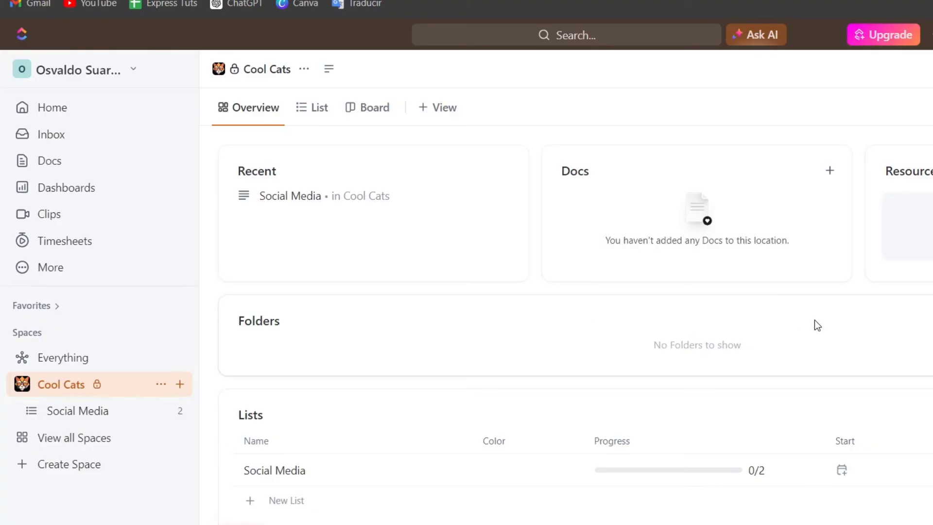
pyautogui.scroll(-2, 728, 306)
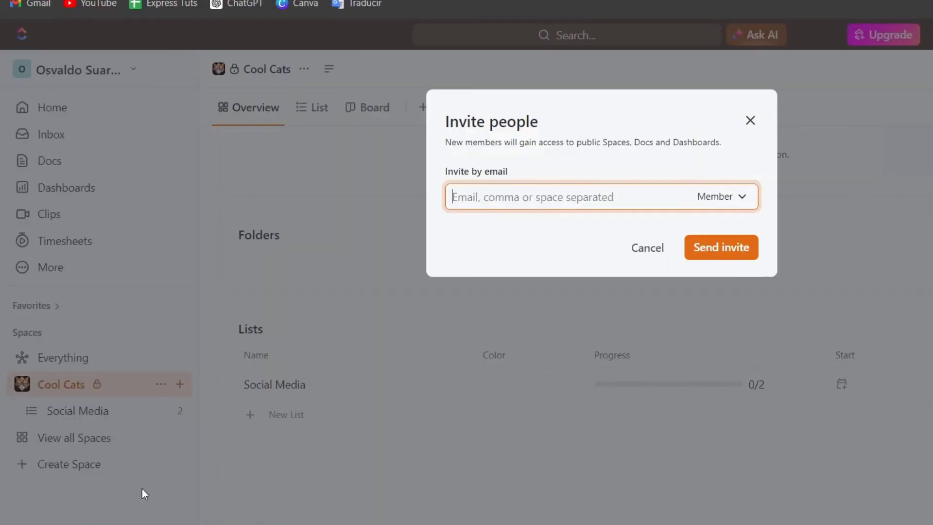
pyautogui.click(717, 196)
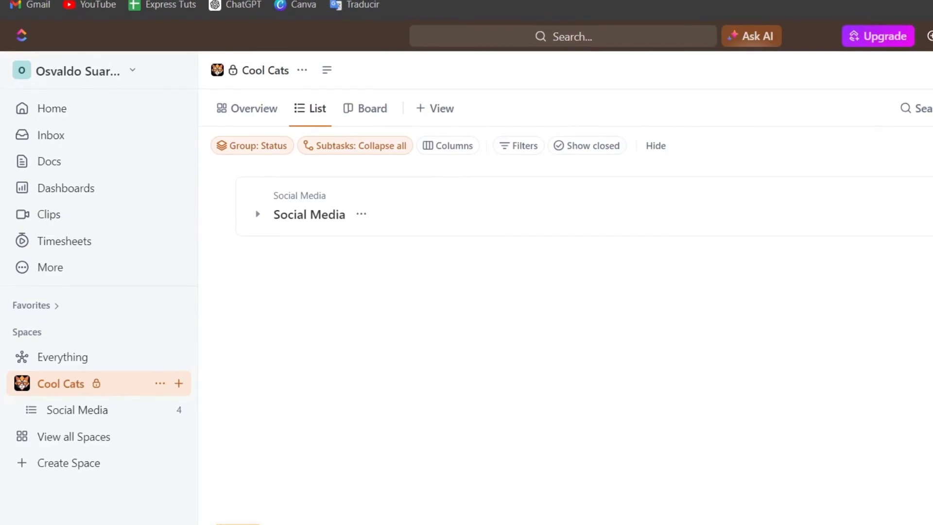
# Start a personal Google Drive connection from the App Center's Google Drive integration
pyautogui.click(932, 35)
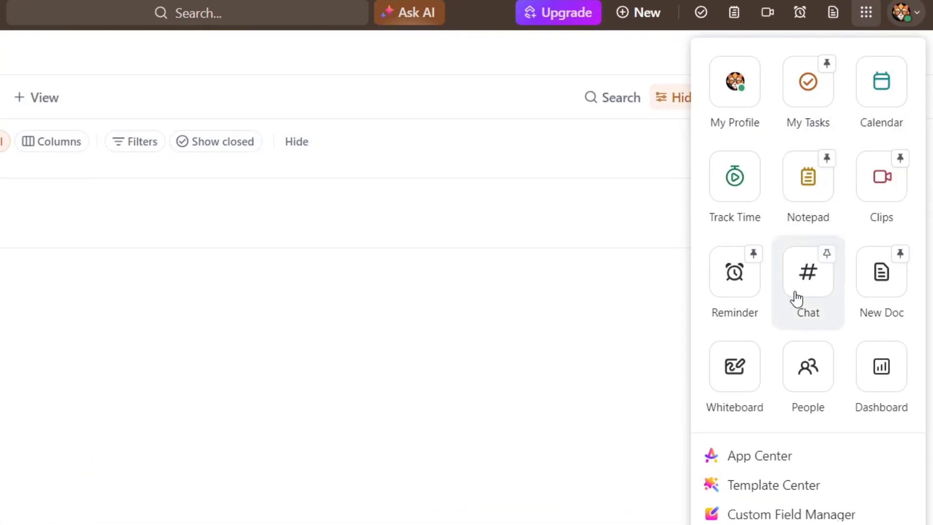
pyautogui.click(766, 457)
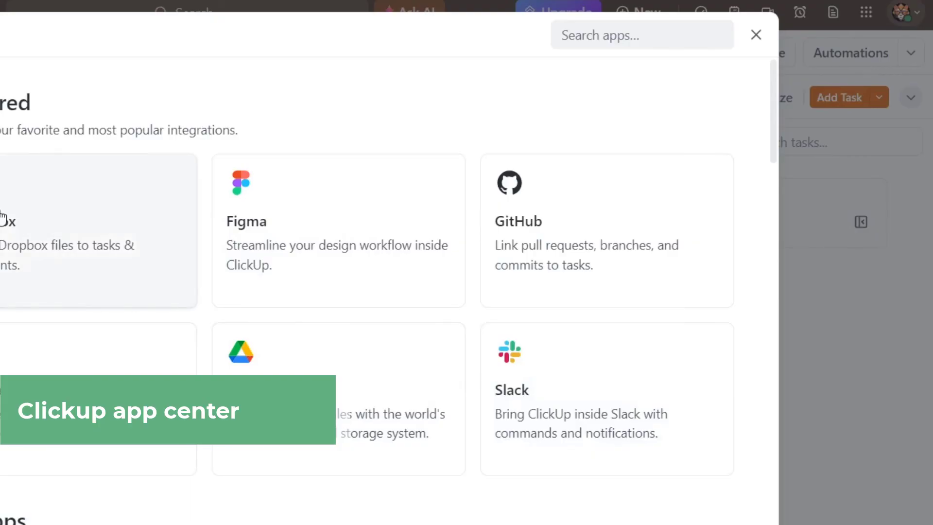
pyautogui.click(371, 377)
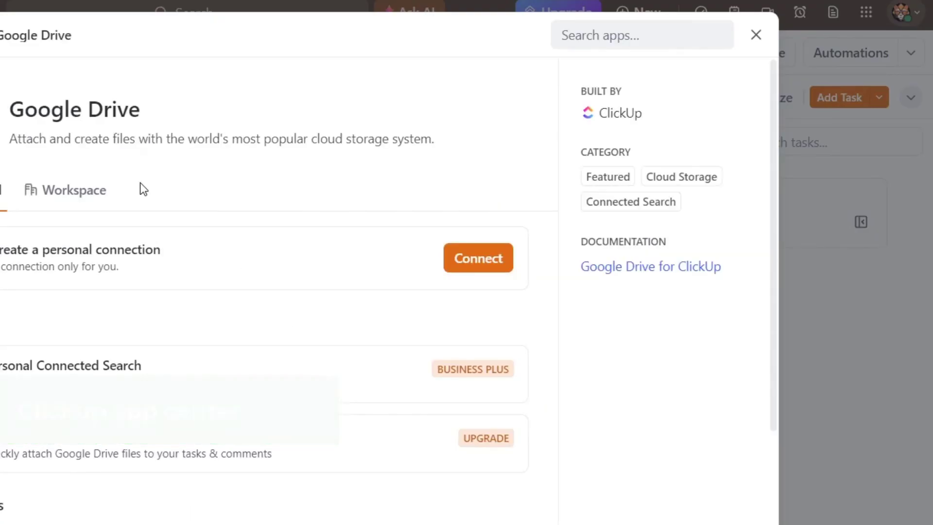
pyautogui.moveTo(14, 131); pyautogui.dragTo(206, 124)
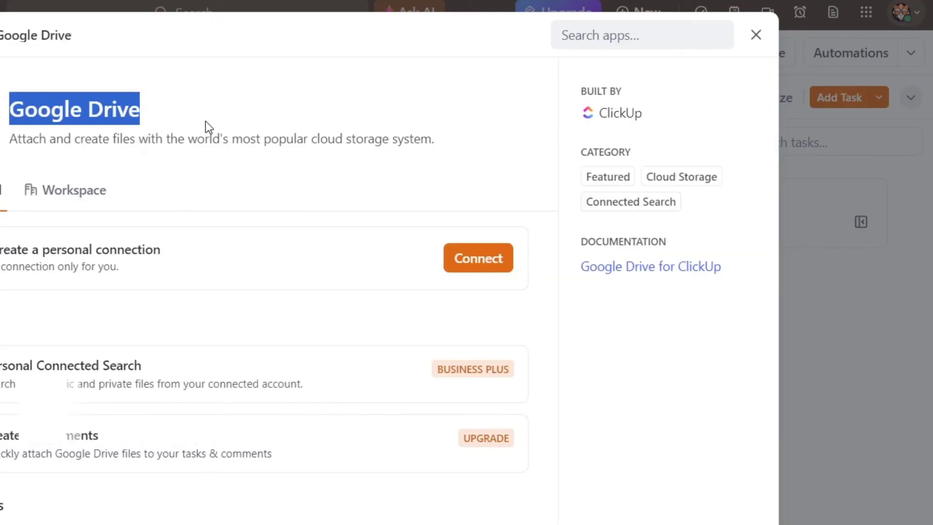
pyautogui.click(485, 255)
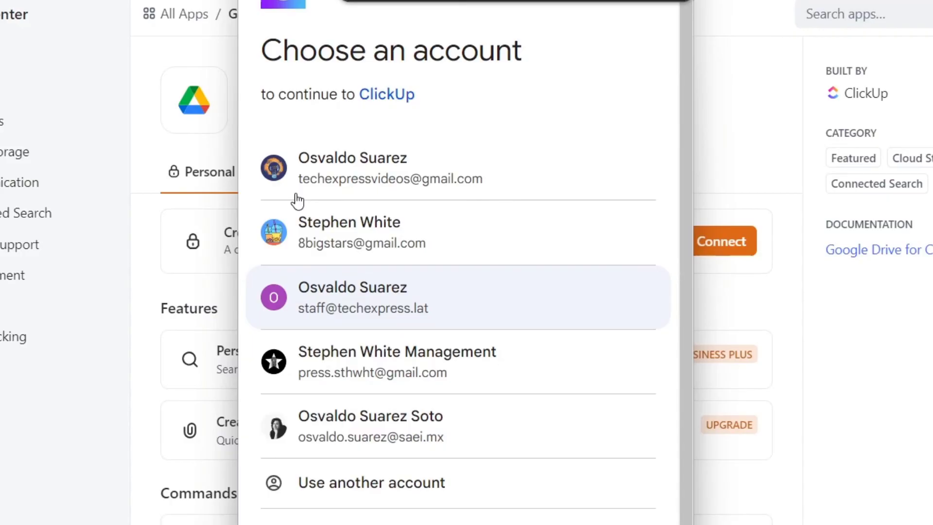
# Choose the Google account and continue to authorise ClickUp's Google Drive access
pyautogui.click(504, 189)
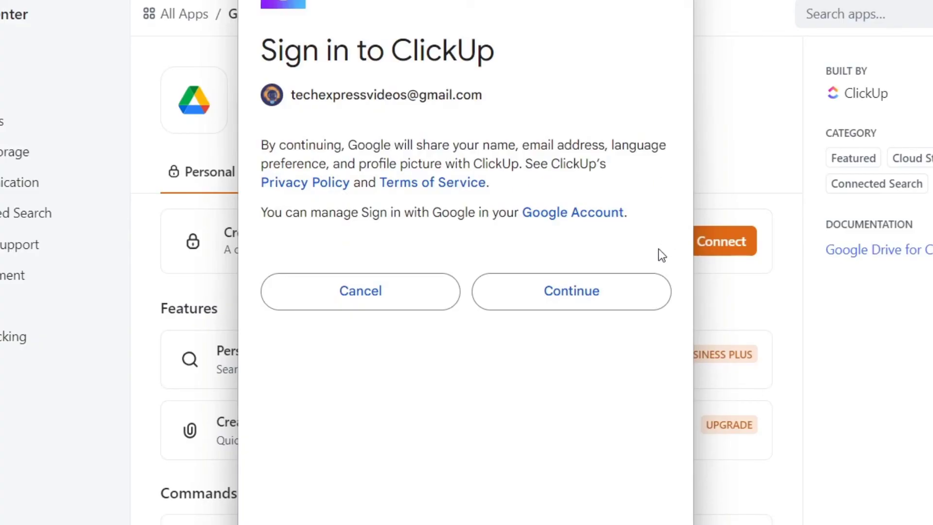
pyautogui.click(620, 288)
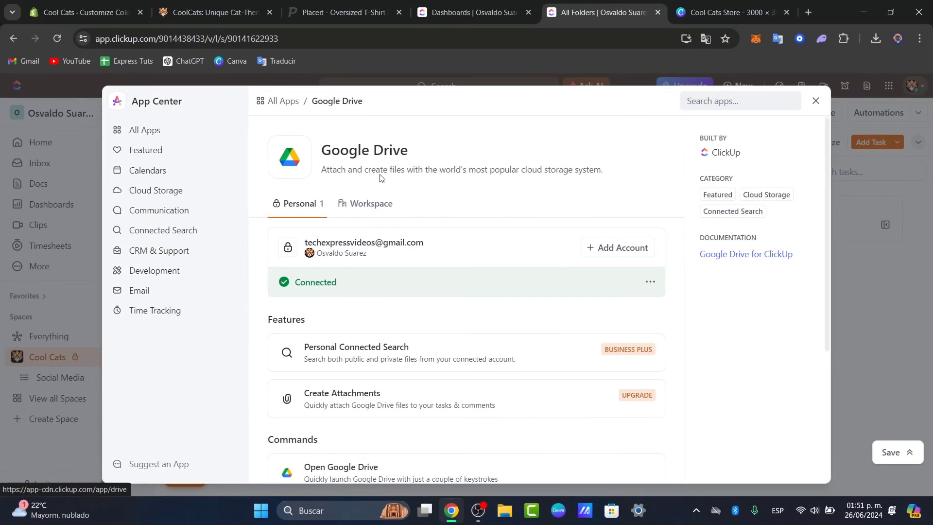
# Close the App Center and expand Social Media to show the Facebook Post and Instagram Post tasks
pyautogui.click(816, 100)
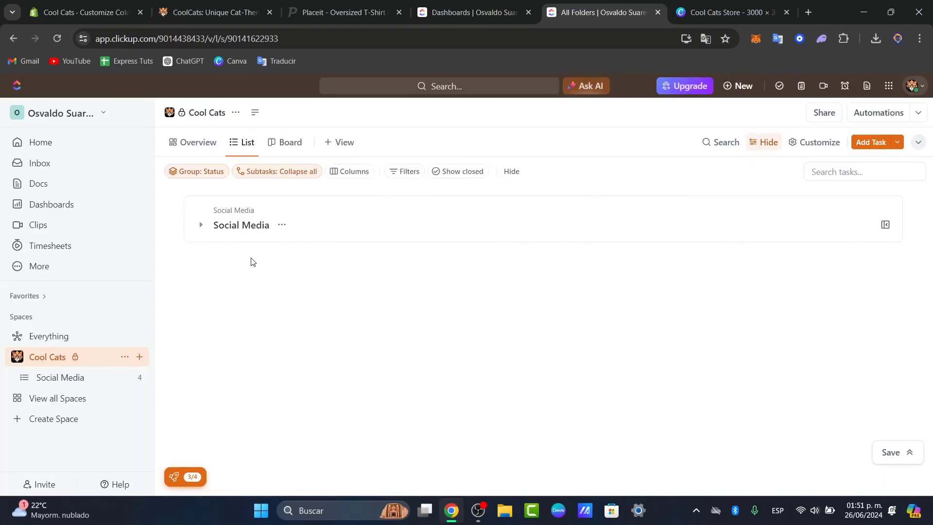
pyautogui.click(203, 226)
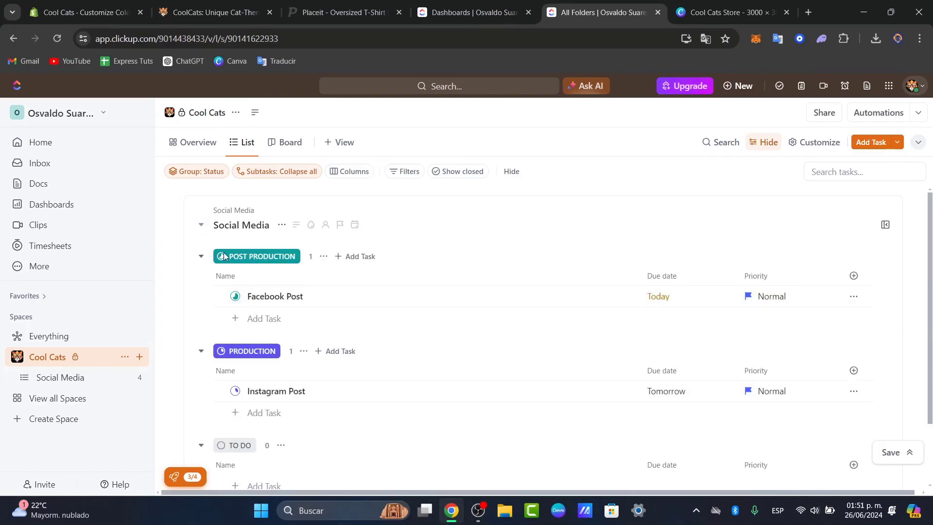
pyautogui.scroll(-2, 423, 258)
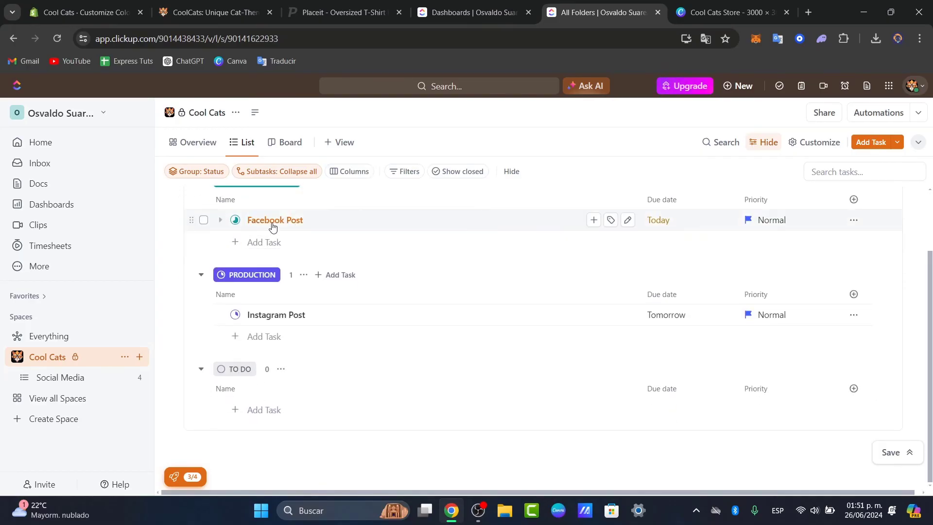
pyautogui.scroll(2, 348, 234)
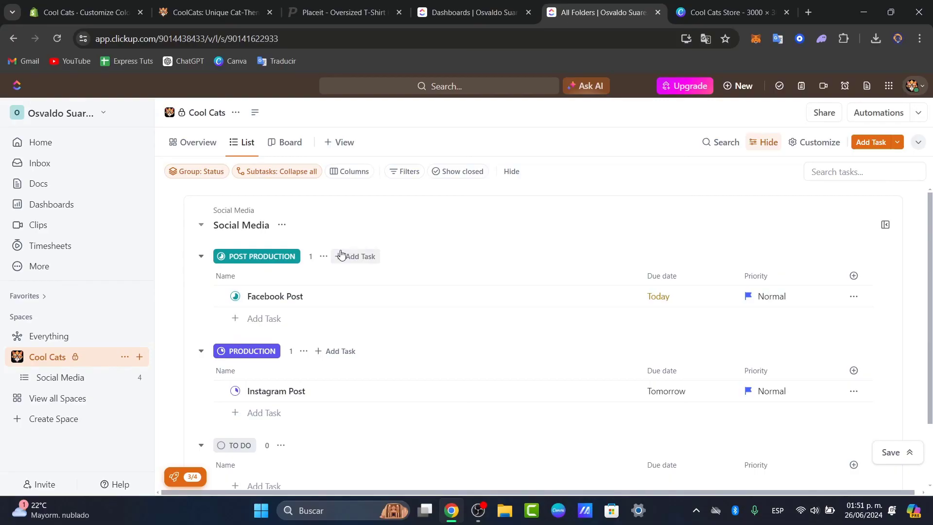